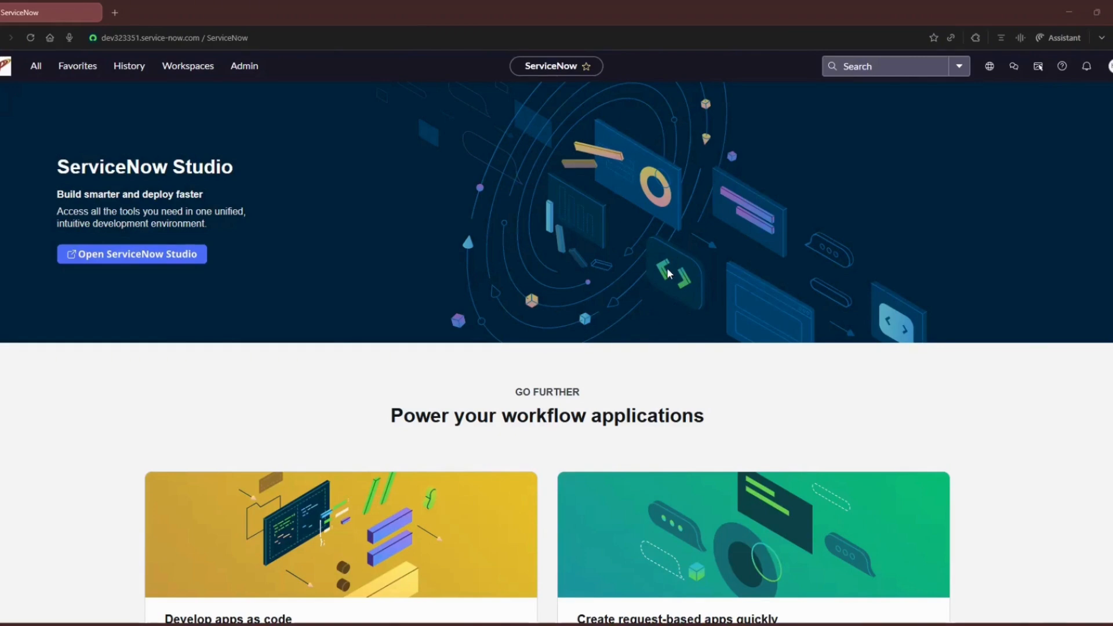
Step: Find the Manual Indicators list through the navigator filter and start a new indicator record
{"action": "left_click", "coordinate": [35, 66]}
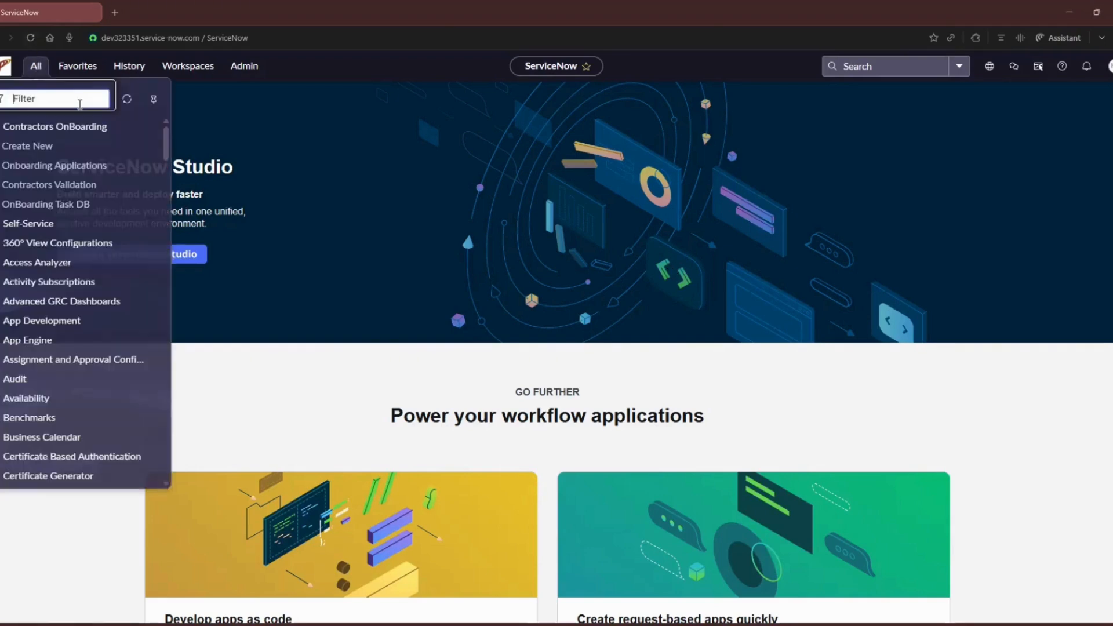
{"action": "type", "text": "MANUAL IN"}
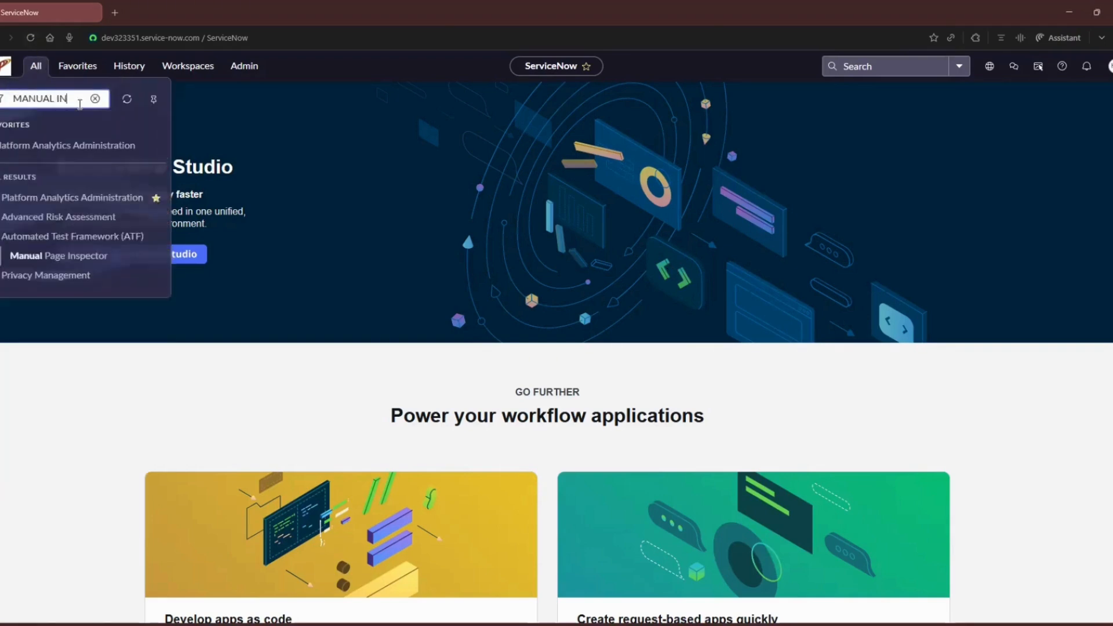
{"action": "type", "text": "DICATOR"}
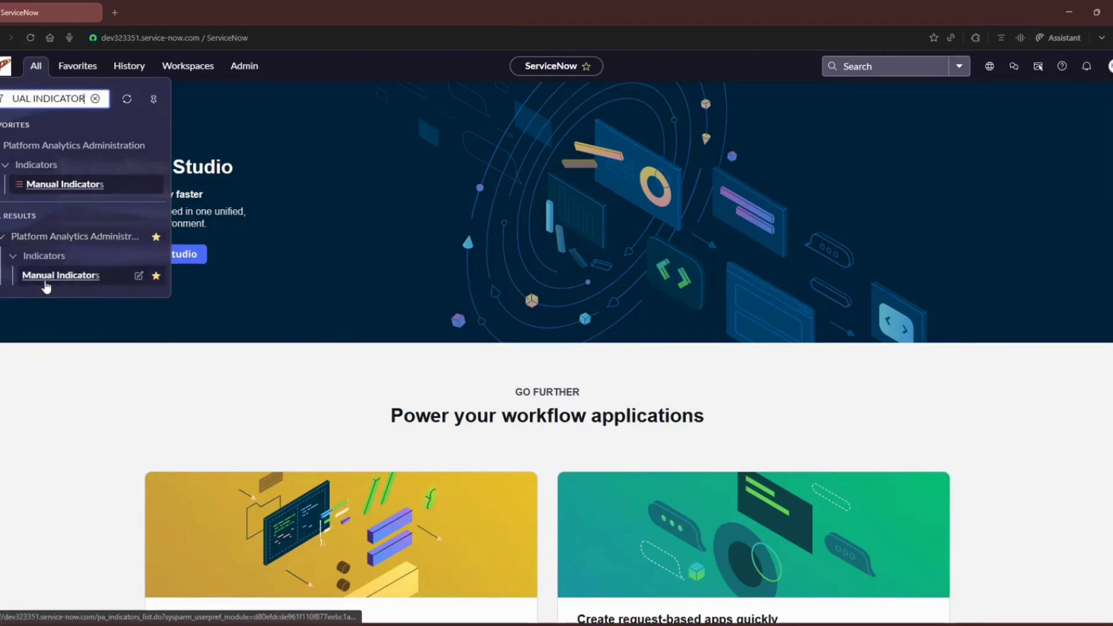
{"action": "left_click", "coordinate": [45, 282]}
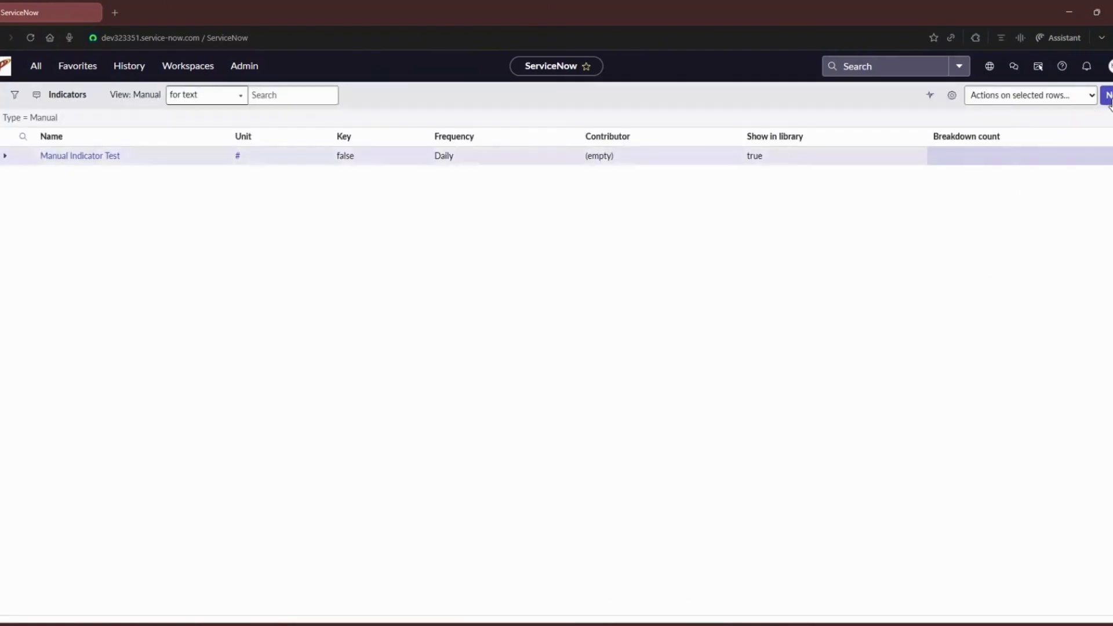
{"action": "left_click", "coordinate": [1106, 102]}
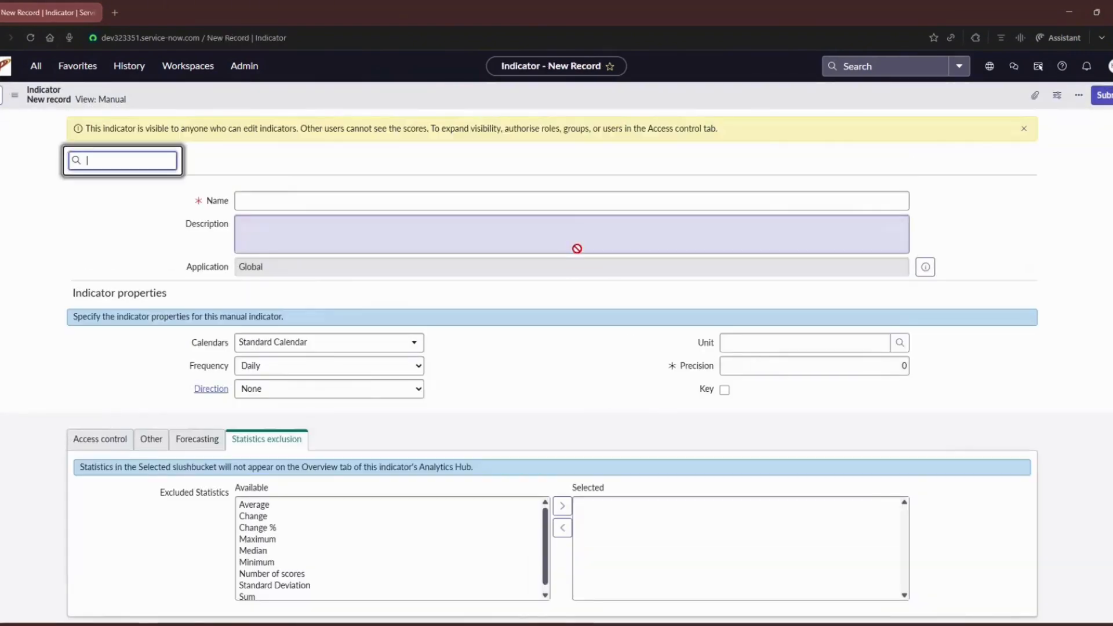
Step: Name the indicator "Number of Zoom Outages" and describe it as "Number of reported zoom services outages per day"
{"action": "left_click", "coordinate": [571, 203]}
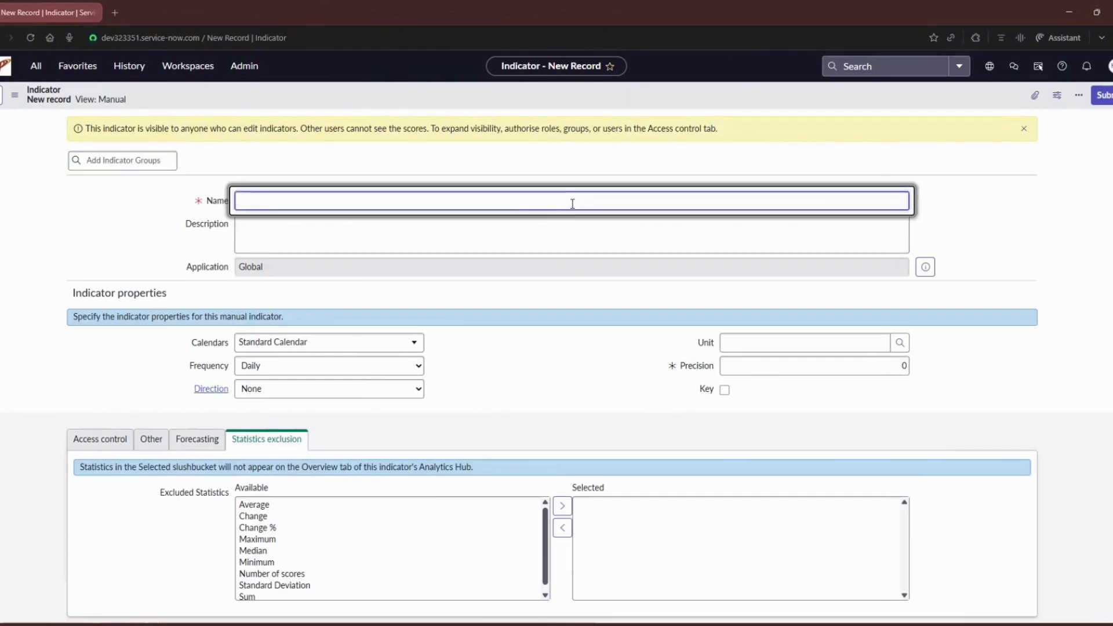
{"action": "type", "text": "Number of Zo"}
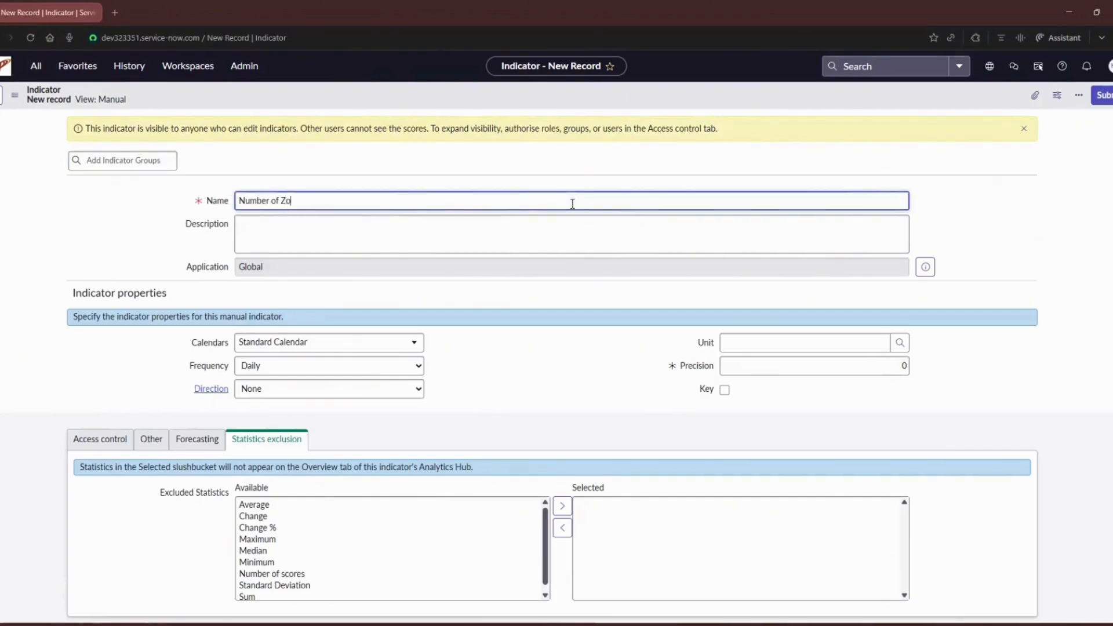
{"action": "type", "text": "om Outages"}
{"action": "left_click", "coordinate": [579, 230]}
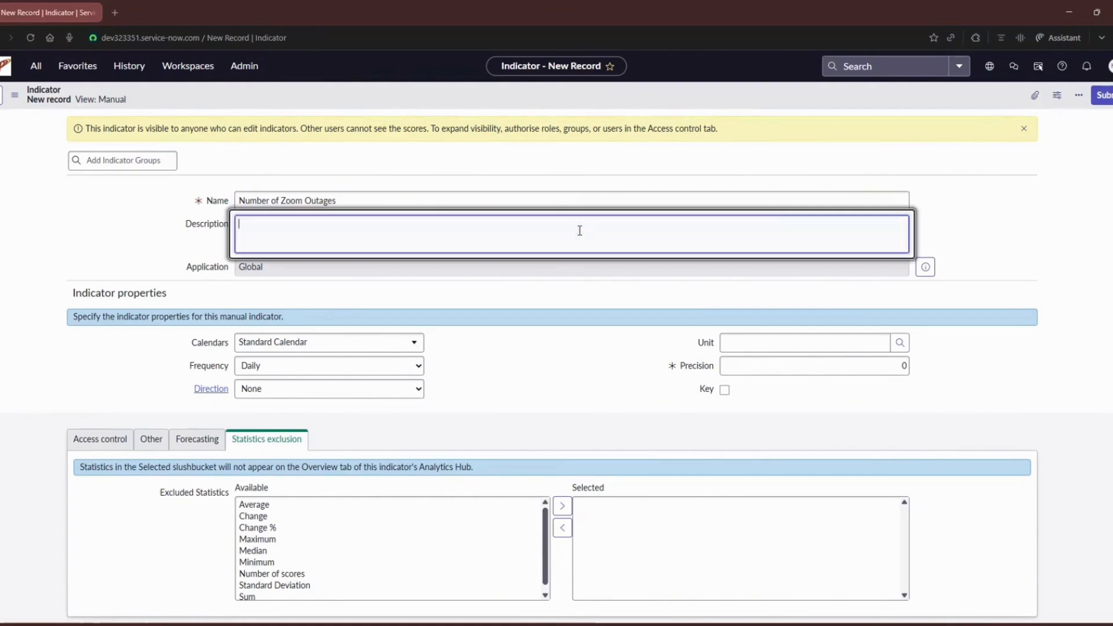
{"action": "type", "text": "Nu"}
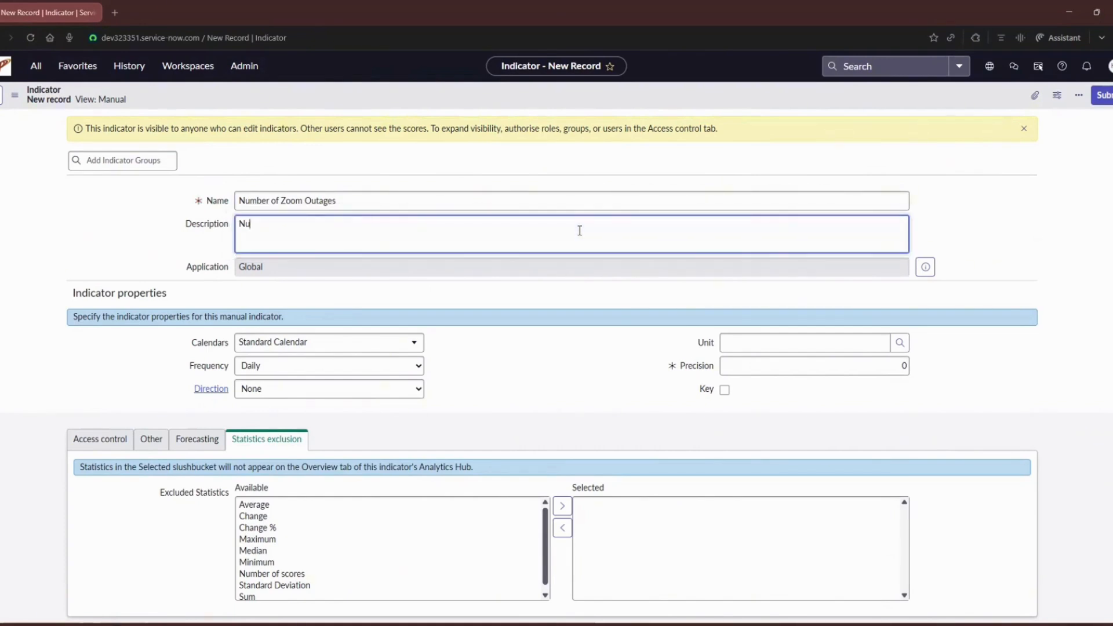
{"action": "type", "text": "mber of reported zoom services"}
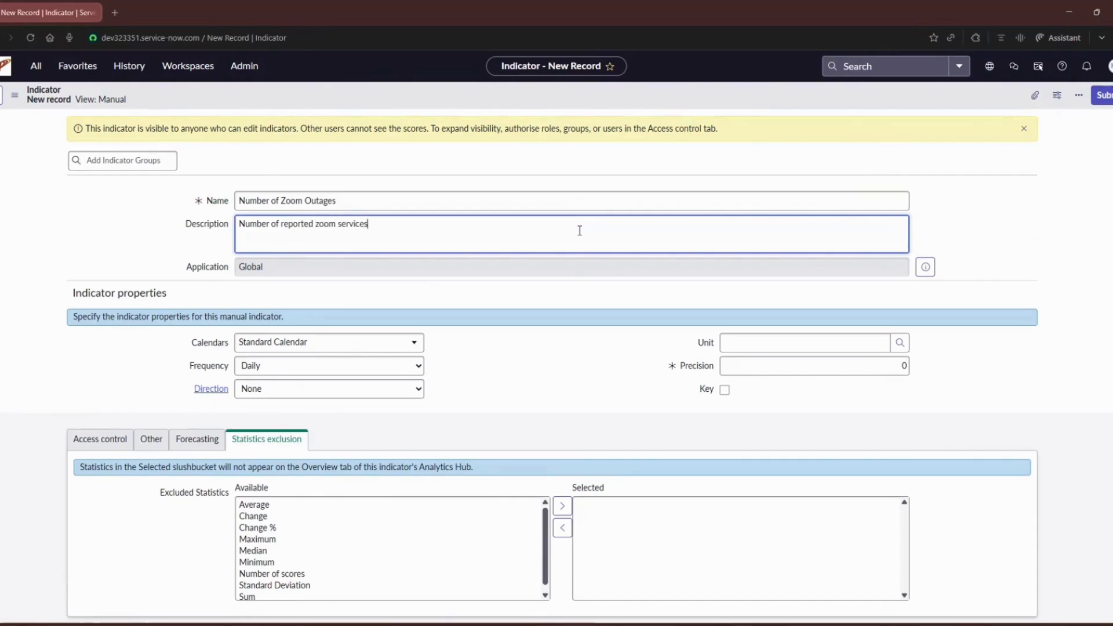
{"action": "type", "text": " outages per day"}
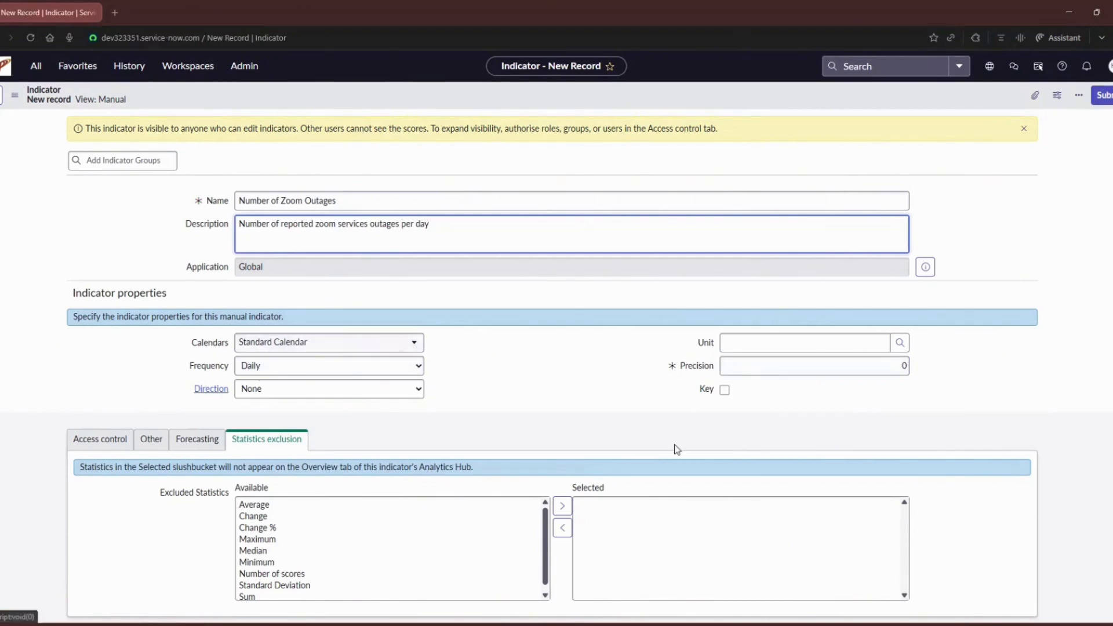
Step: Set the indicator's unit to # and its direction to Minimize, leaving the precision at 0
{"action": "left_click", "coordinate": [817, 348]}
{"action": "type", "text": "#"}
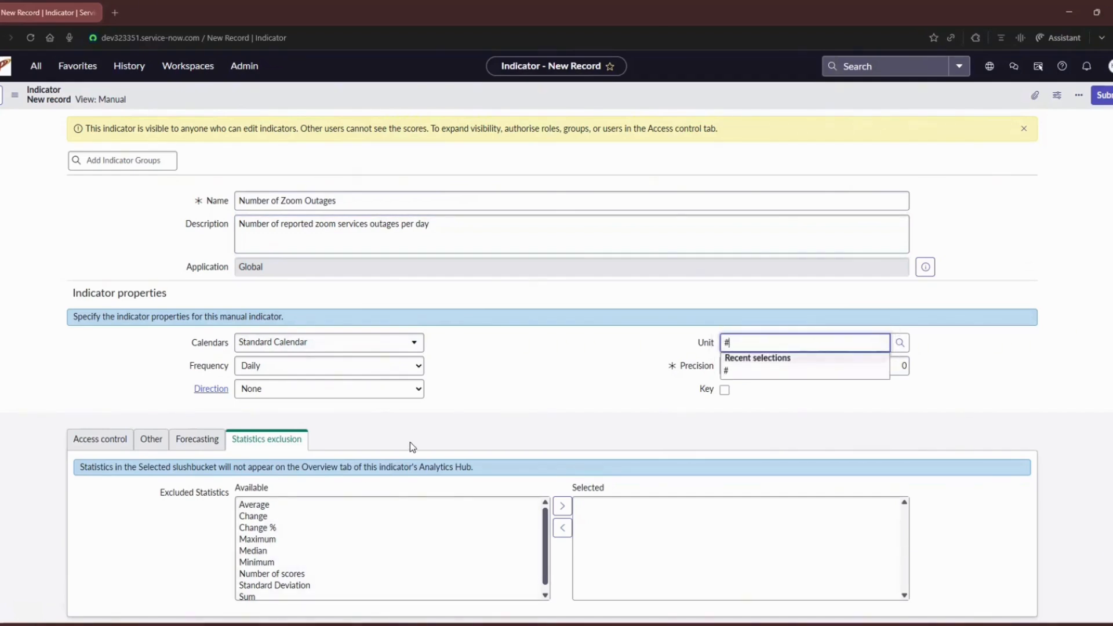
{"action": "left_click", "coordinate": [739, 371]}
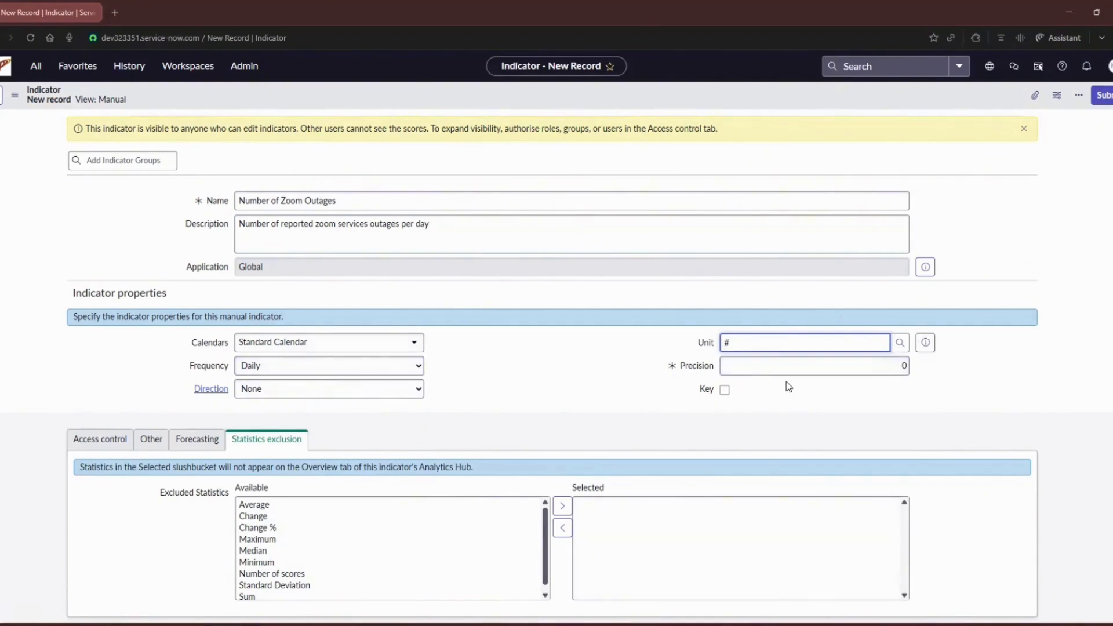
{"action": "left_click", "coordinate": [896, 368]}
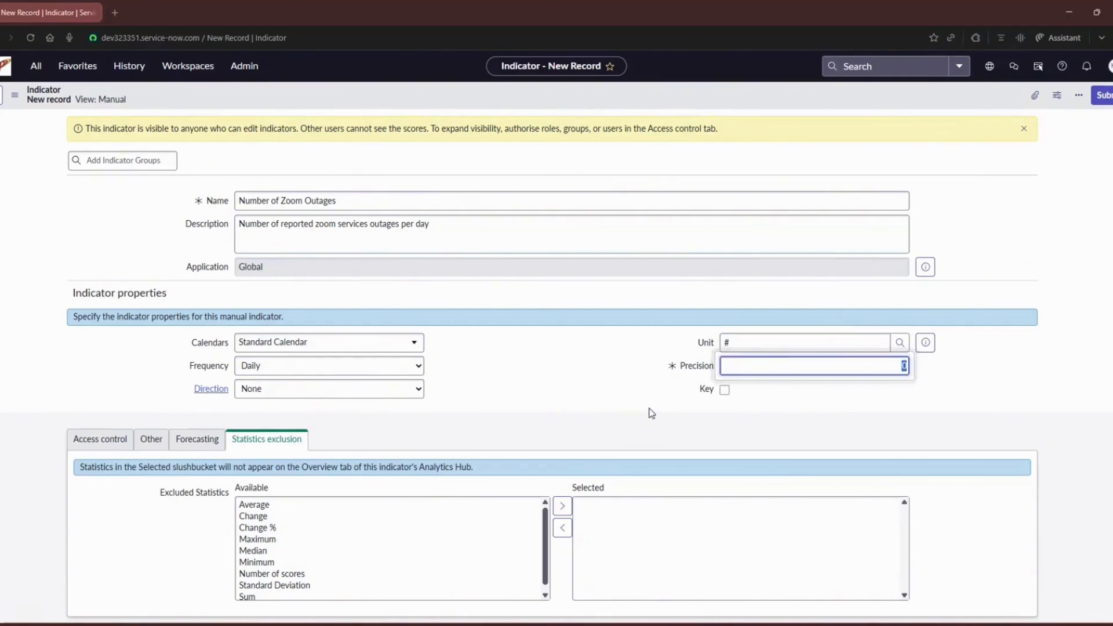
{"action": "left_click", "coordinate": [342, 391]}
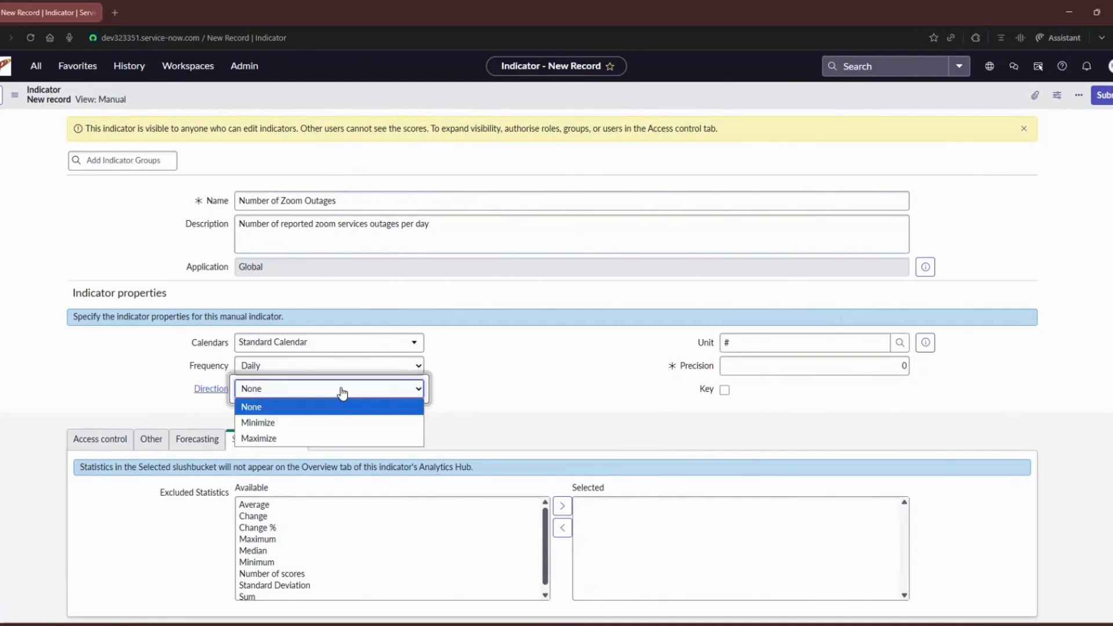
{"action": "left_click", "coordinate": [336, 422]}
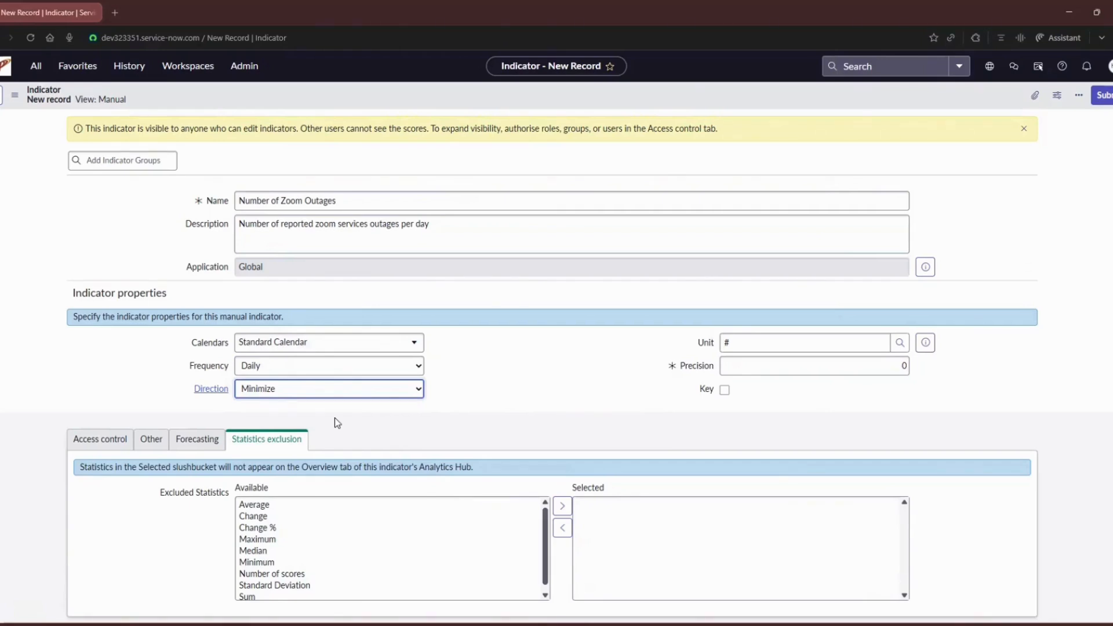
Step: In the indicator's access control settings, enable Show in library and Visible by all roles
{"action": "left_click", "coordinate": [99, 438]}
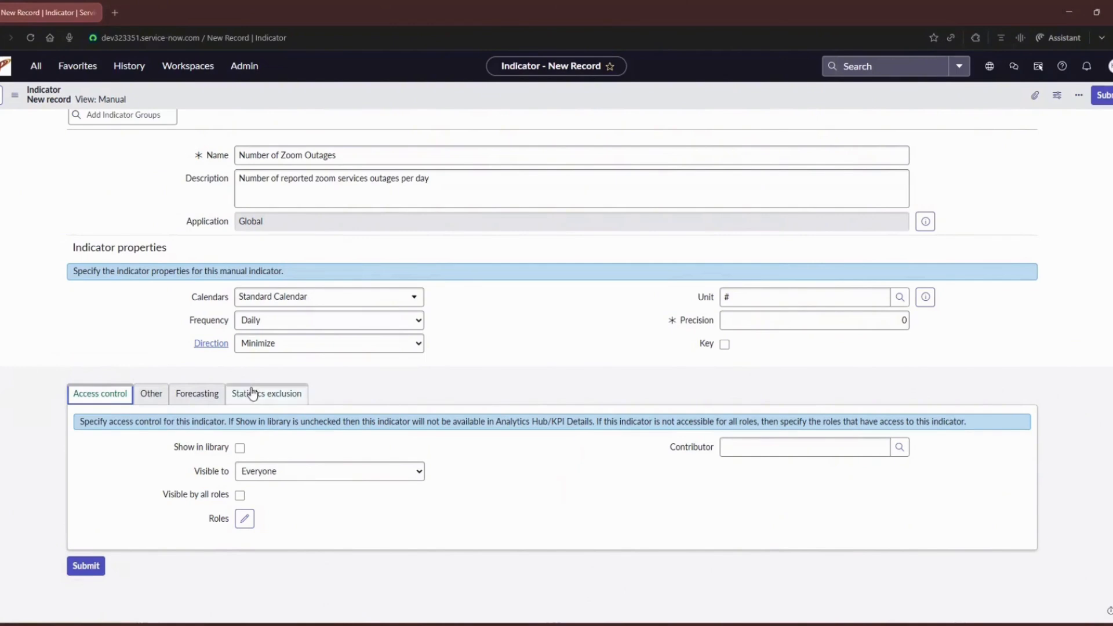
{"action": "left_click", "coordinate": [239, 447]}
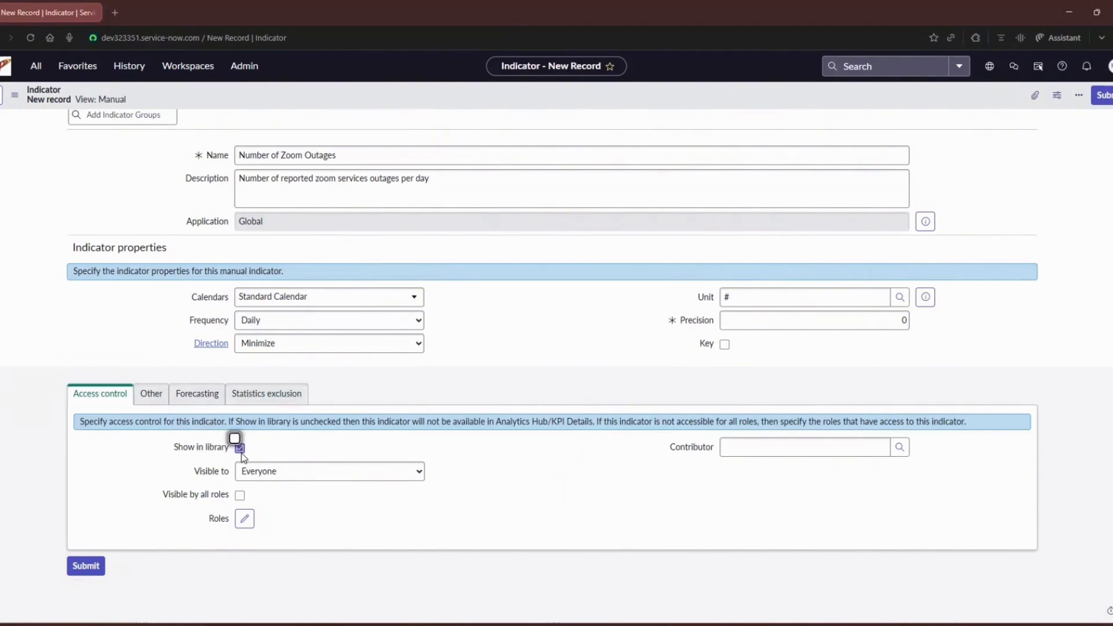
{"action": "left_click", "coordinate": [240, 496]}
Step: Review the indicator's Other, Forecasting and Statistics exclusion settings, including the list of statistics that can be excluded
{"action": "left_click", "coordinate": [151, 425]}
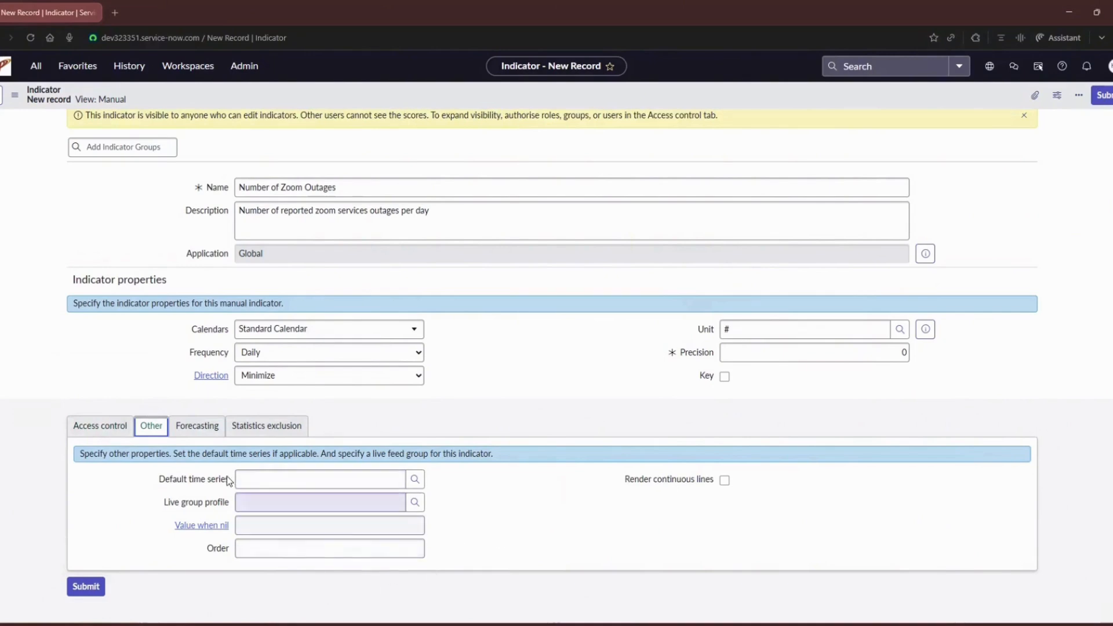
{"action": "left_click", "coordinate": [195, 430]}
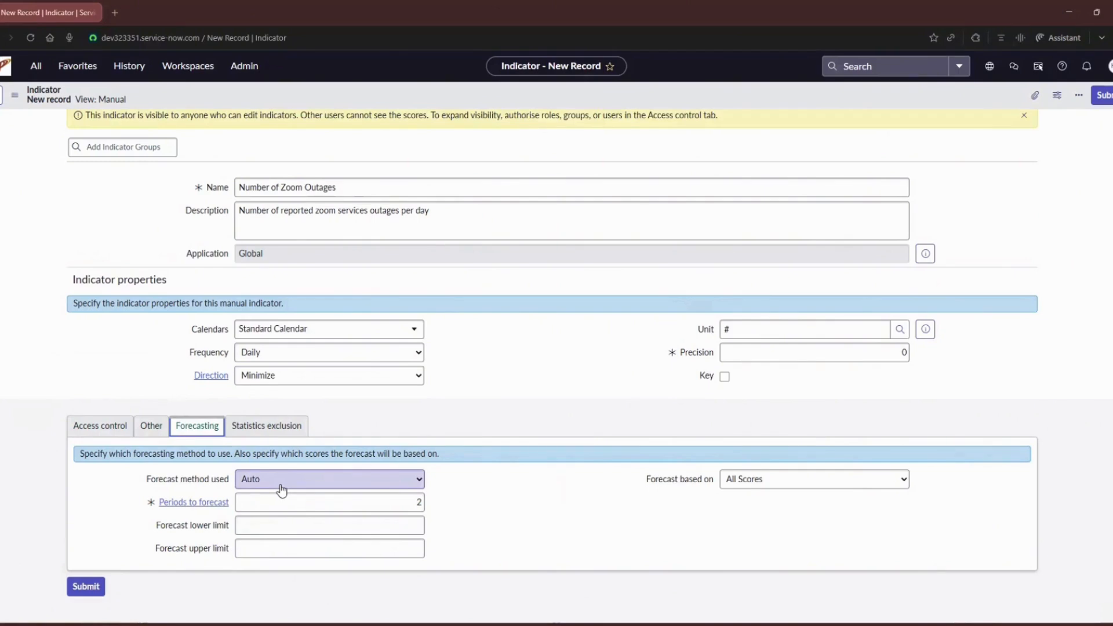
{"action": "left_click", "coordinate": [266, 431]}
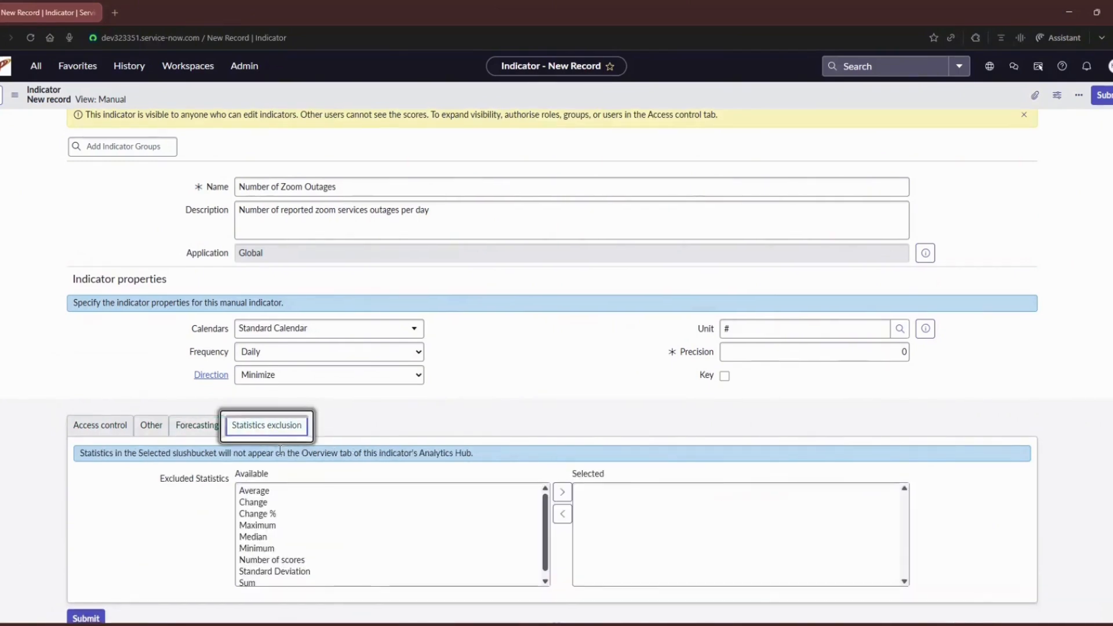
{"action": "scroll", "coordinate": [281, 457], "scroll_direction": "down", "scroll_amount": 1}
{"action": "left_click_drag", "start_coordinate": [266, 439], "coordinate": [261, 532]}
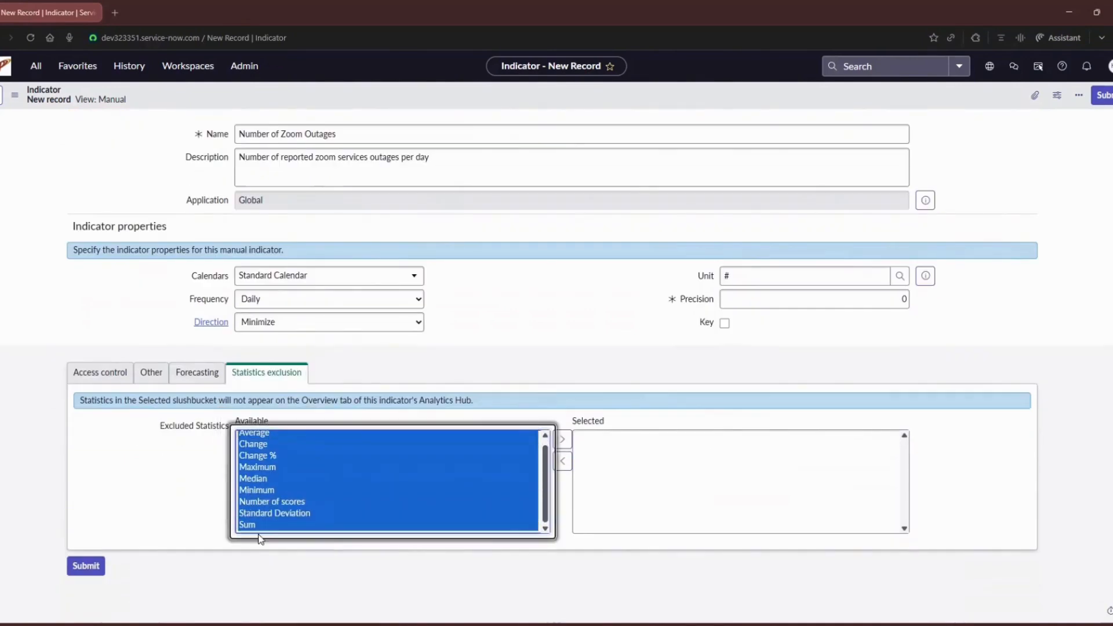
{"action": "left_click", "coordinate": [51, 406]}
{"action": "scroll", "coordinate": [267, 159], "scroll_direction": "up", "scroll_amount": 1}
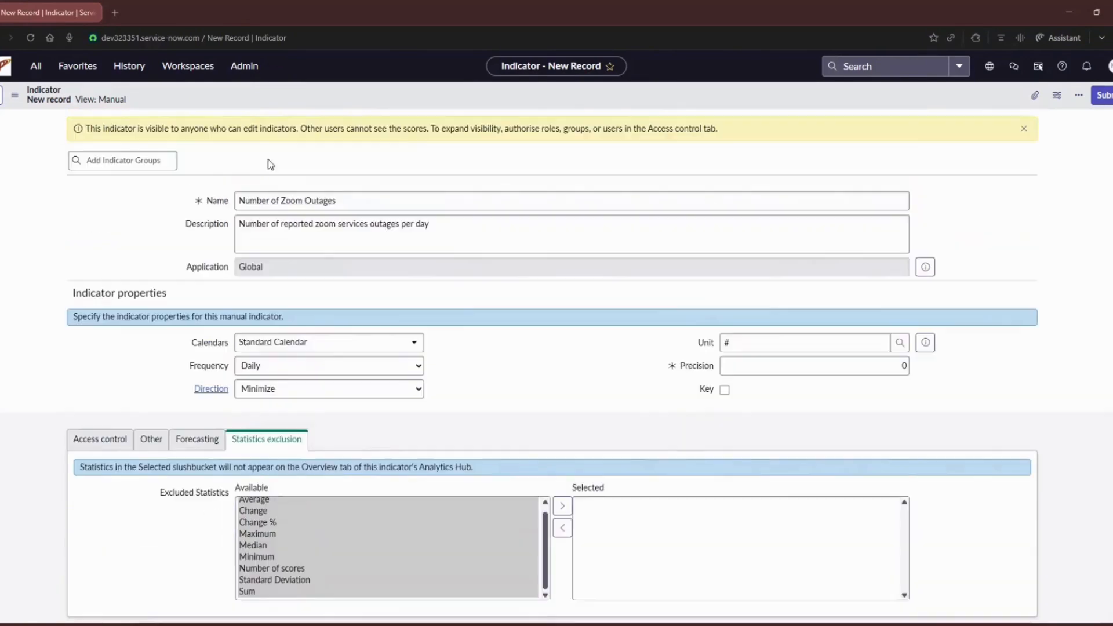
Step: Save the new indicator without leaving its record and open the scoresheet for its scores
{"action": "right_click", "coordinate": [280, 100]}
{"action": "left_click", "coordinate": [302, 106]}
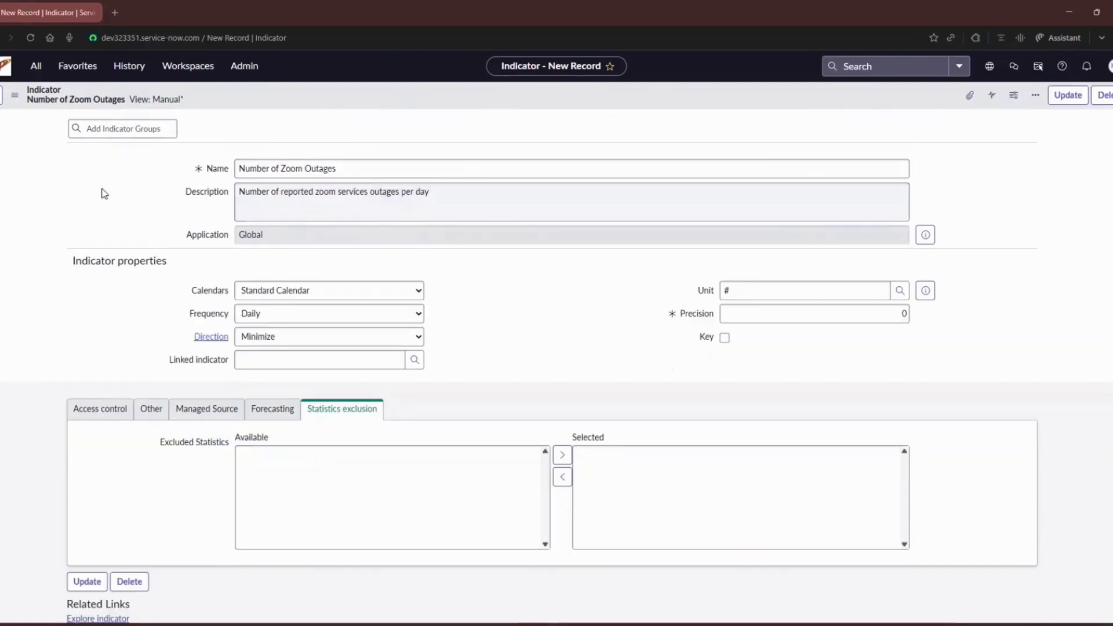
{"action": "scroll", "coordinate": [212, 186], "scroll_direction": "down", "scroll_amount": 3}
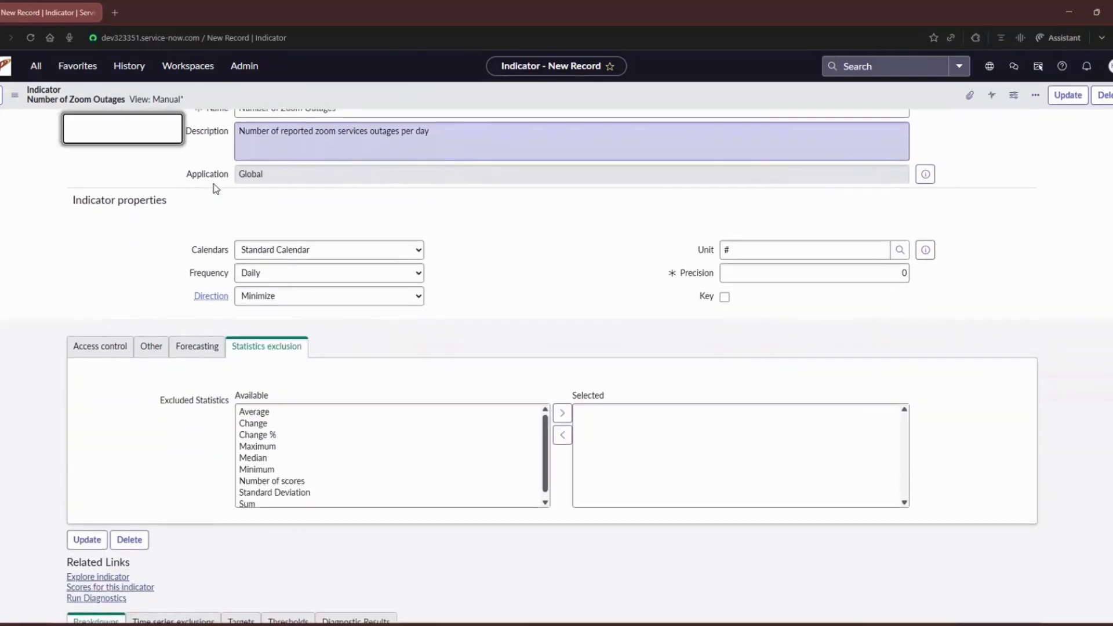
{"action": "scroll", "coordinate": [174, 339], "scroll_direction": "down", "scroll_amount": 2}
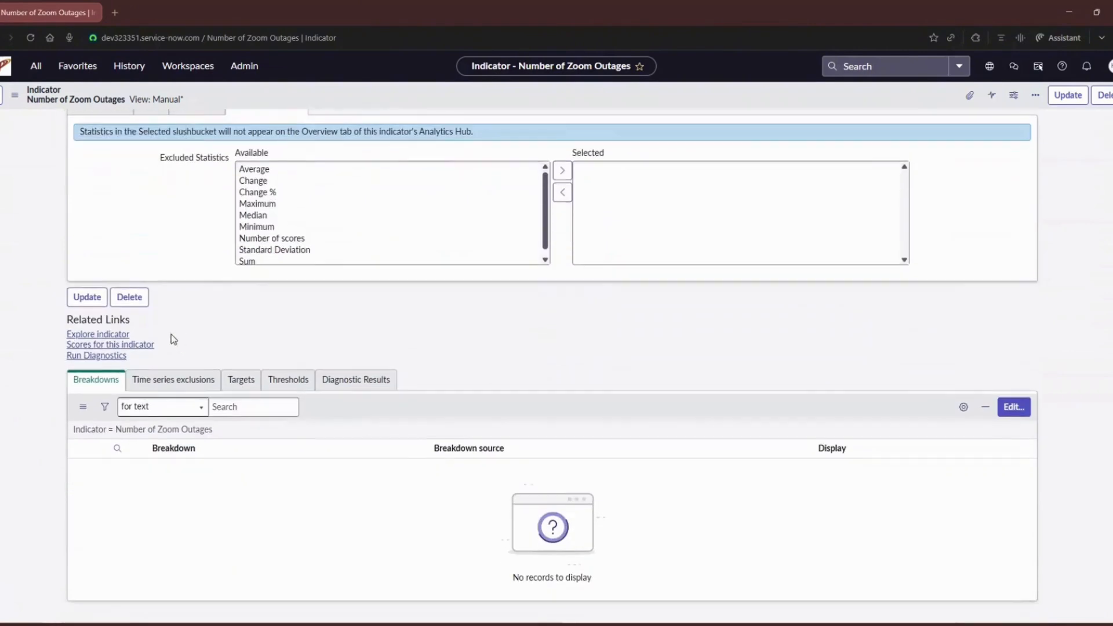
{"action": "left_click", "coordinate": [129, 346]}
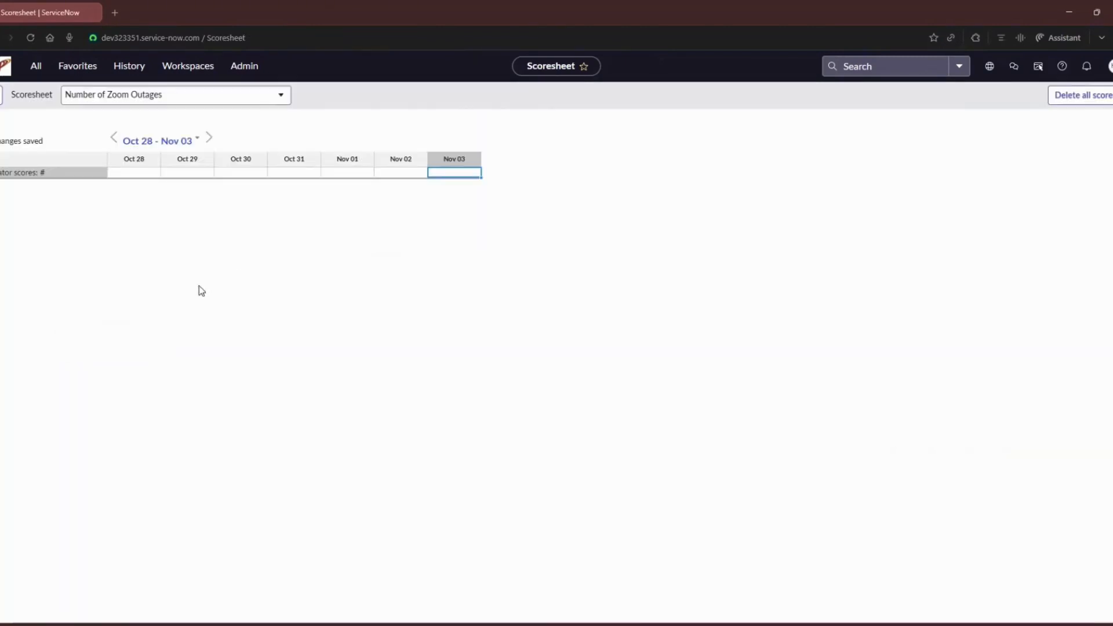
Step: Enter a score of 3 for Nov 02 and a score of 5 for Nov 01
{"action": "left_click", "coordinate": [378, 174]}
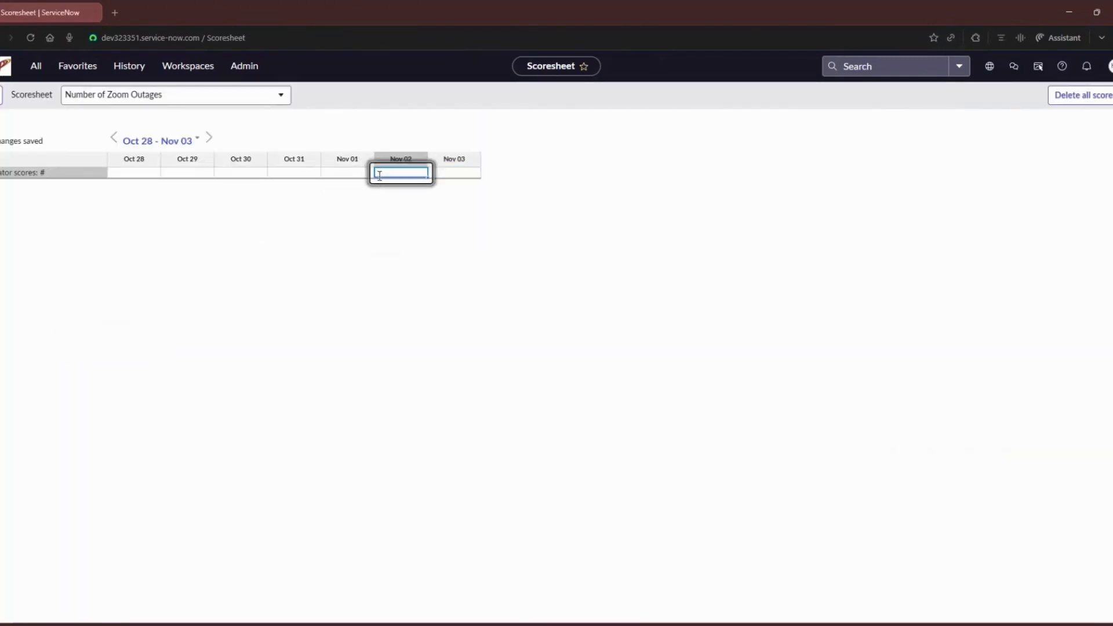
{"action": "type", "text": "3"}
{"action": "key", "text": "Tab"}
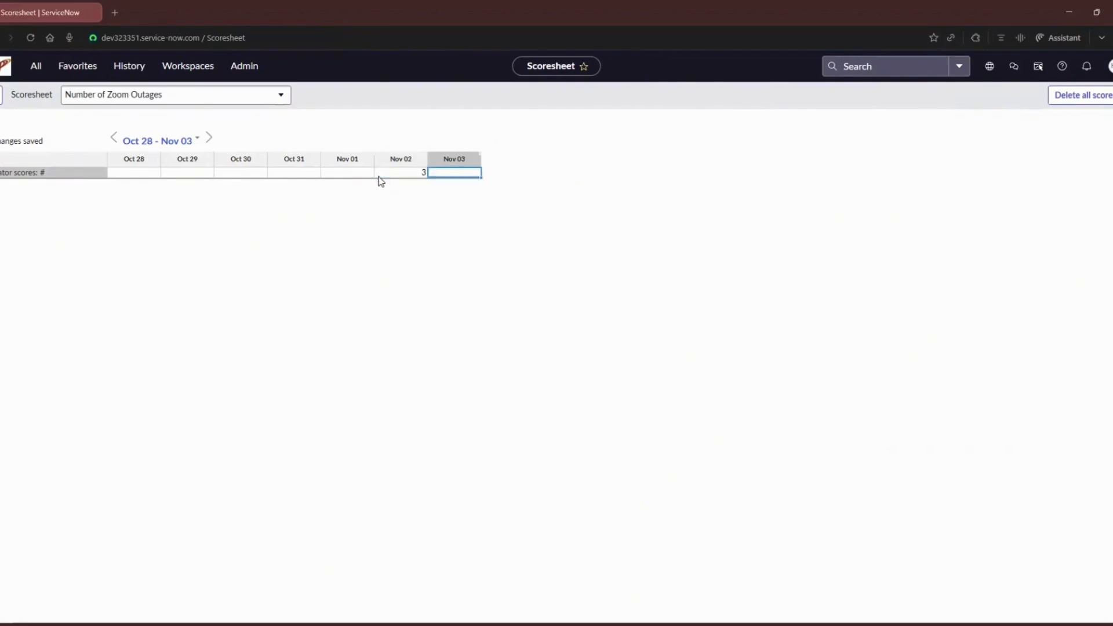
{"action": "left_click", "coordinate": [365, 173]}
{"action": "type", "text": "5"}
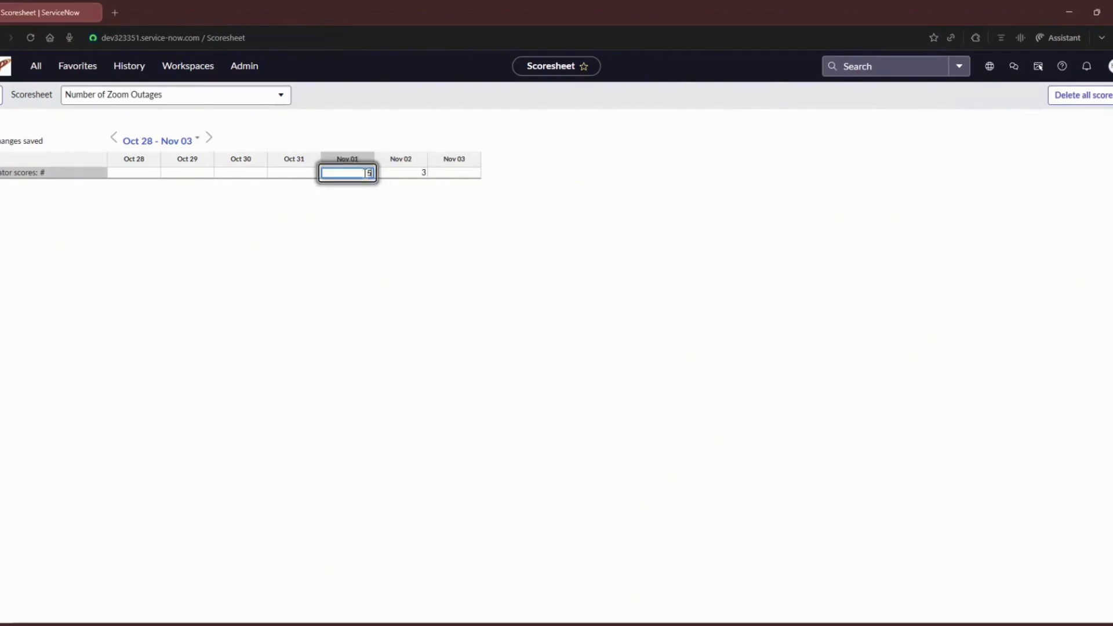
{"action": "key", "text": "Tab"}
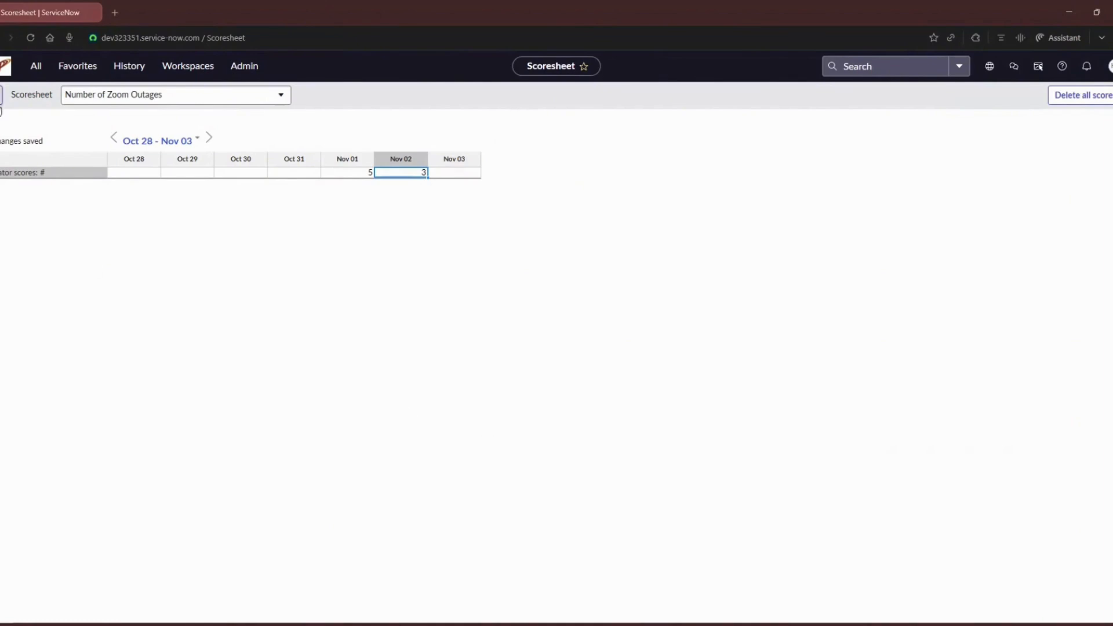
Step: Return to the indicator record, explore the indicator in KPI Details and inspect the November 1 point on its chart
{"action": "left_click", "coordinate": [2, 96]}
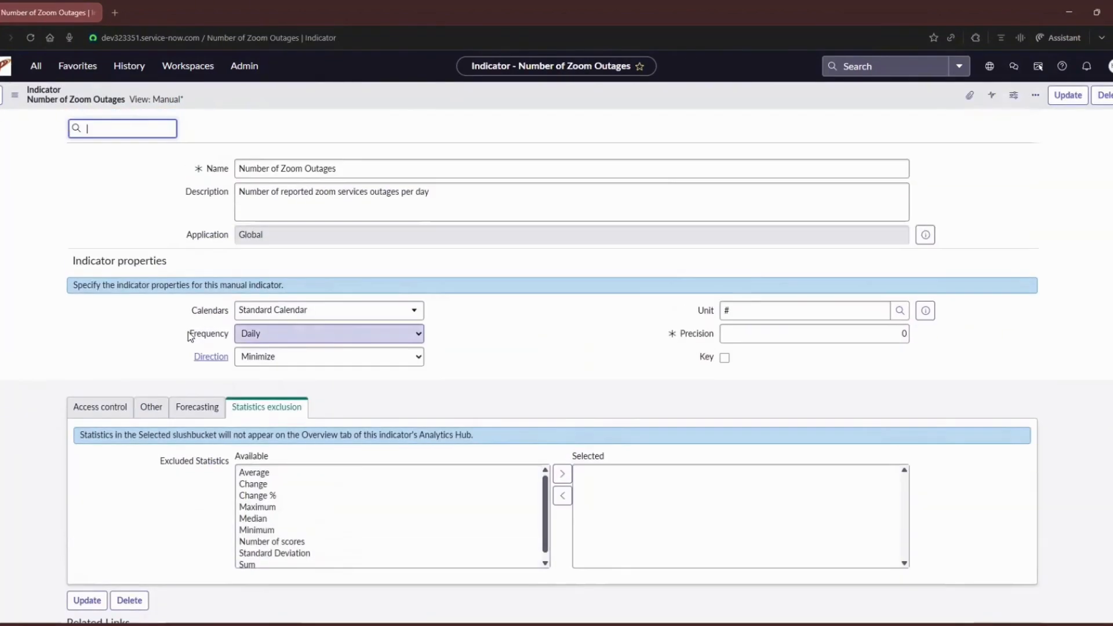
{"action": "scroll", "coordinate": [190, 336], "scroll_direction": "down", "scroll_amount": 3}
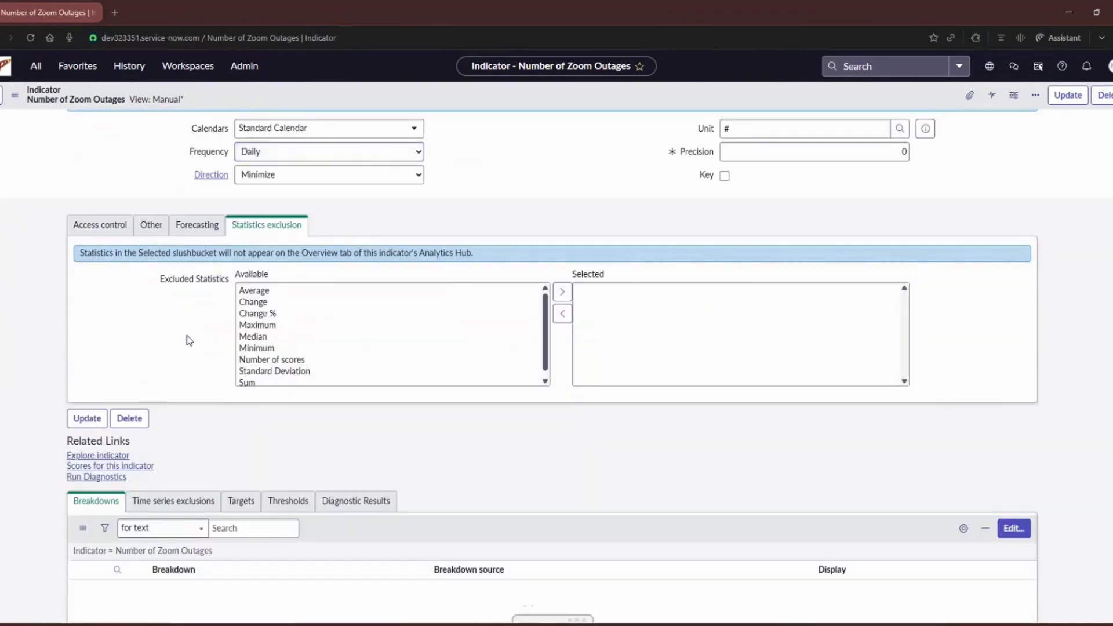
{"action": "left_click", "coordinate": [124, 456]}
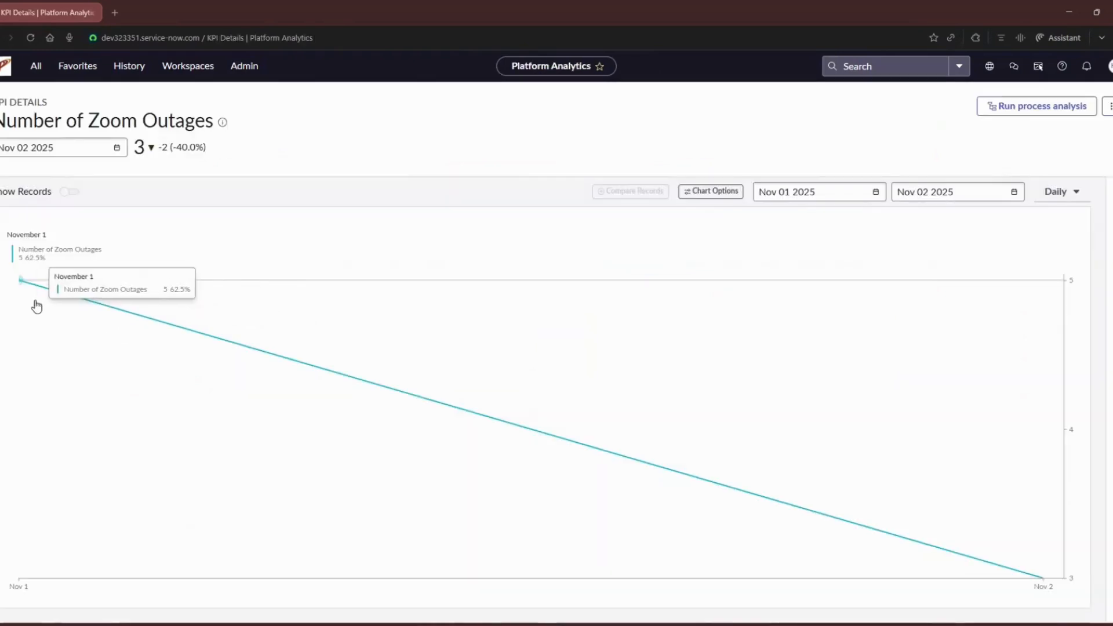
{"action": "mouse_move", "coordinate": [21, 283]}
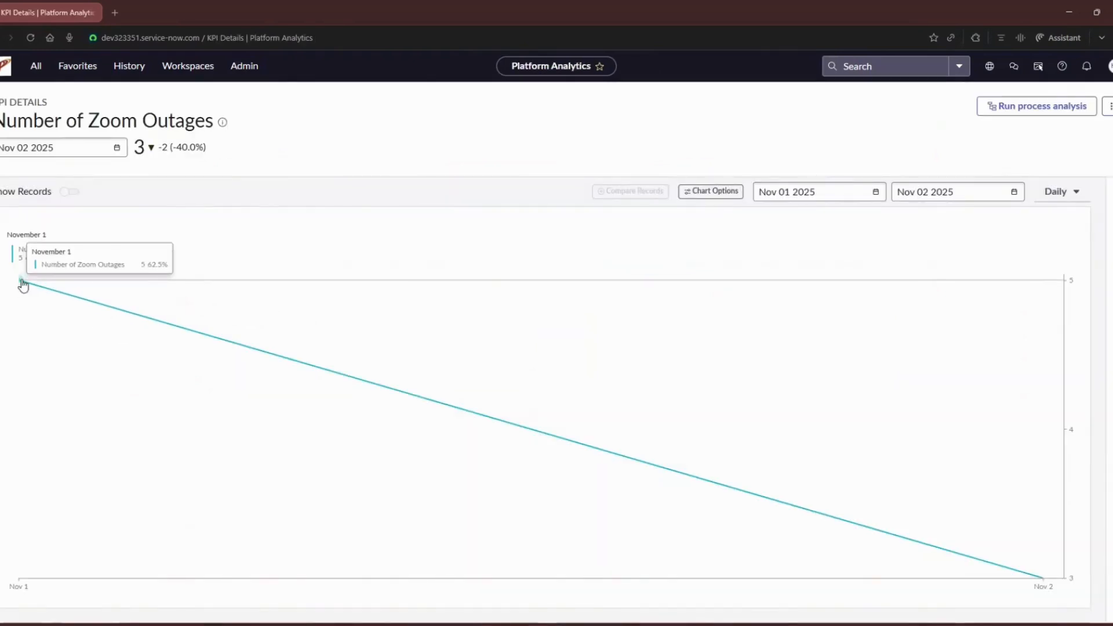
Step: Find the Formula Indicators list in the application navigator and start a new indicator record from it
{"action": "mouse_move", "coordinate": [1046, 578]}
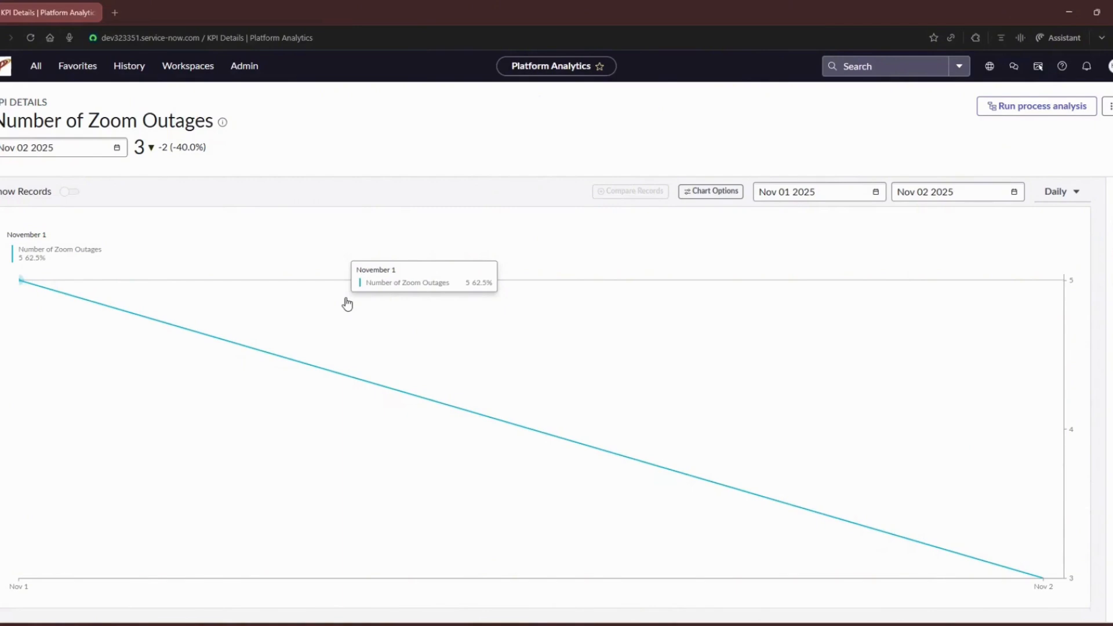
{"action": "left_click", "coordinate": [36, 65]}
{"action": "left_click", "coordinate": [31, 98]}
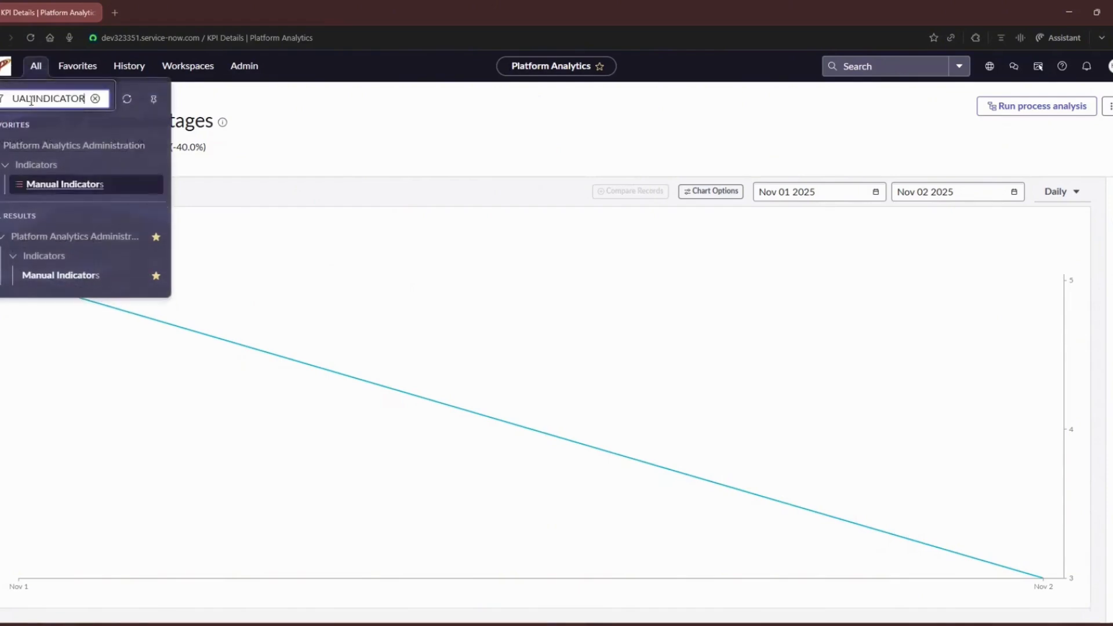
{"action": "key", "text": "ctrl+BackSpace"}
{"action": "type", "text": "formula"}
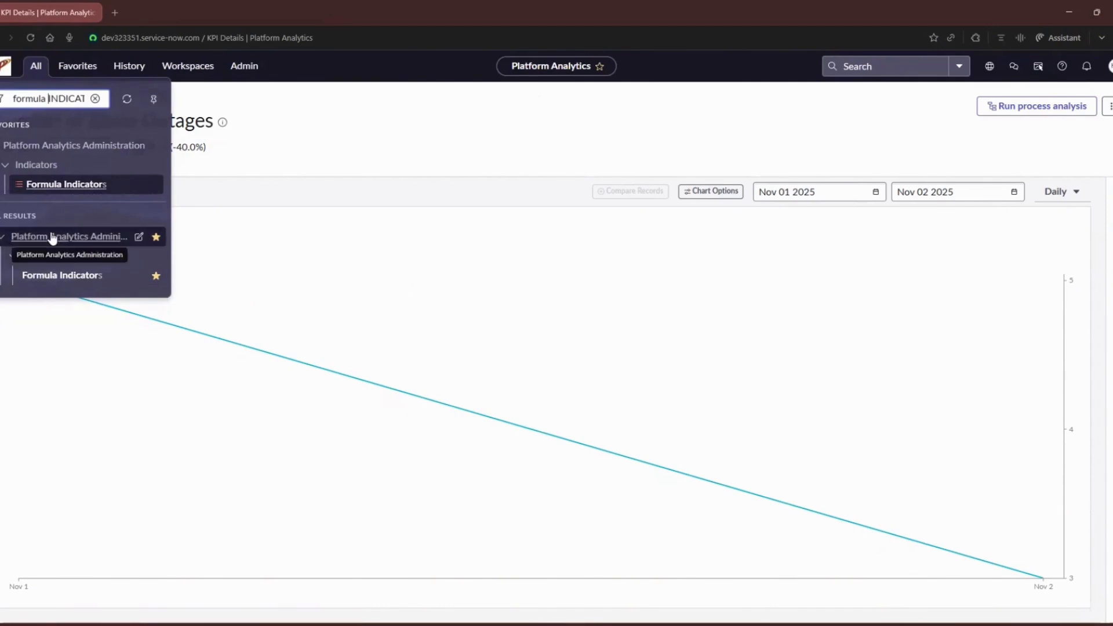
{"action": "left_click", "coordinate": [66, 276]}
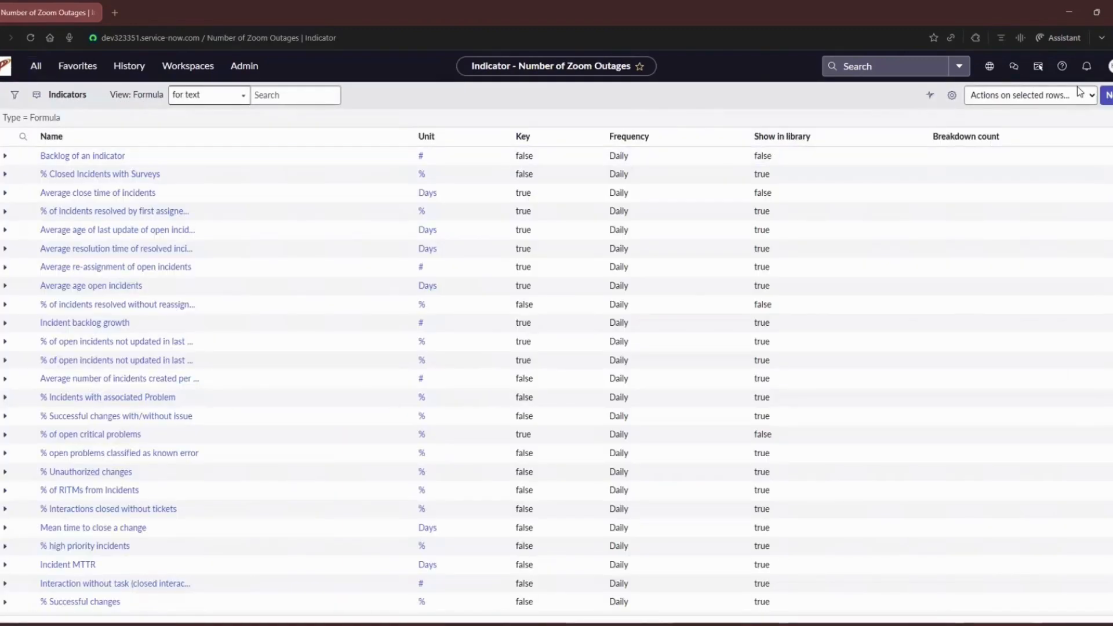
{"action": "left_click", "coordinate": [1104, 94]}
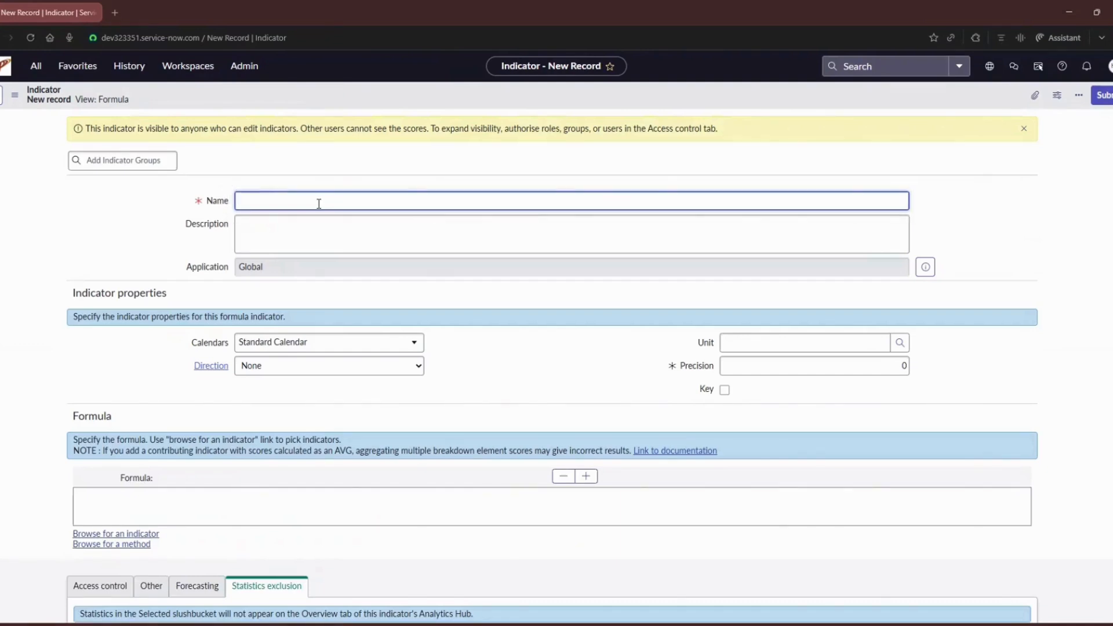
Step: Name the new formula indicator "Incident Backlog Growth Formula Indicator"
{"action": "type", "text": "Incident Backlog Growth Formula Indicator"}
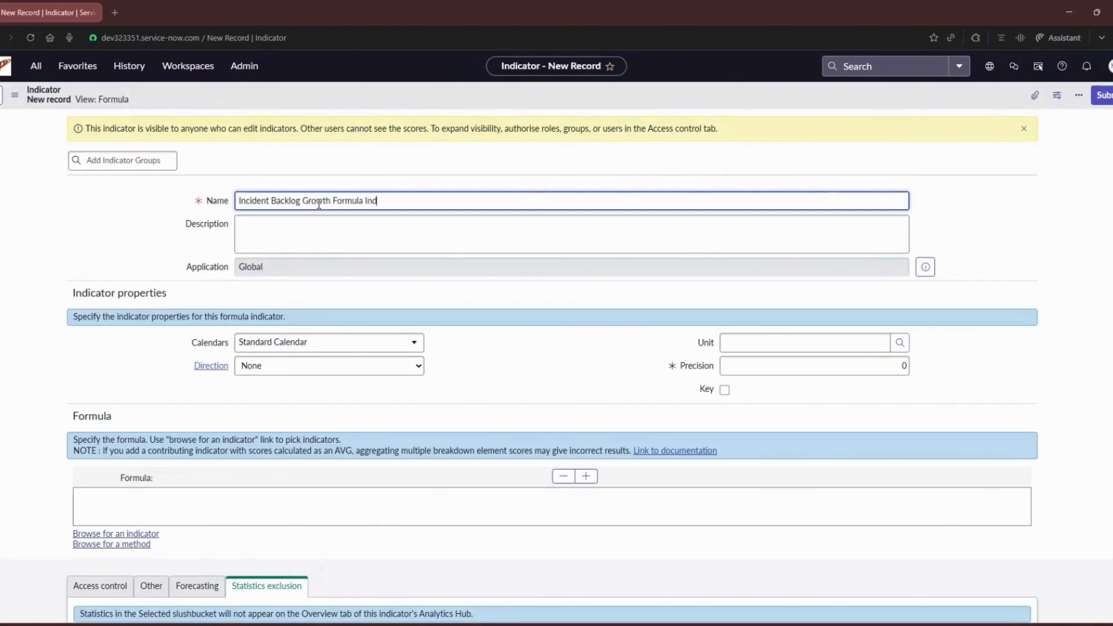
{"action": "key", "text": "BackSpace"}
{"action": "key", "text": "BackSpace"}
{"action": "type", "text": "or"}
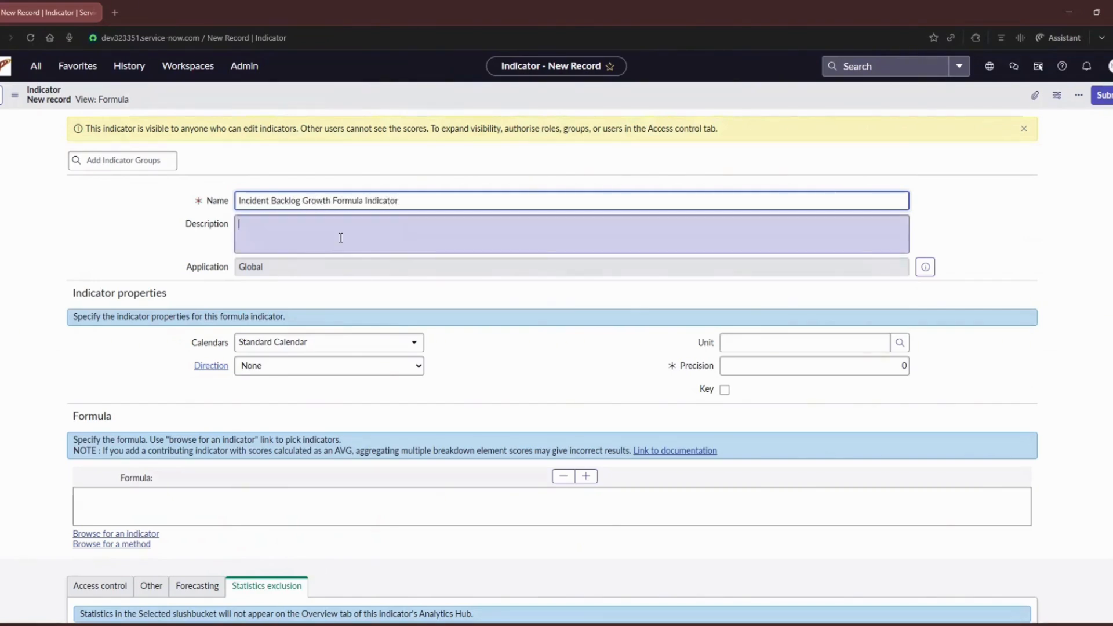
Step: Enter the description "Calculates daily as new indicator minus resolved incidents"
{"action": "left_click", "coordinate": [336, 246]}
{"action": "type", "text": "Calculates daily "}
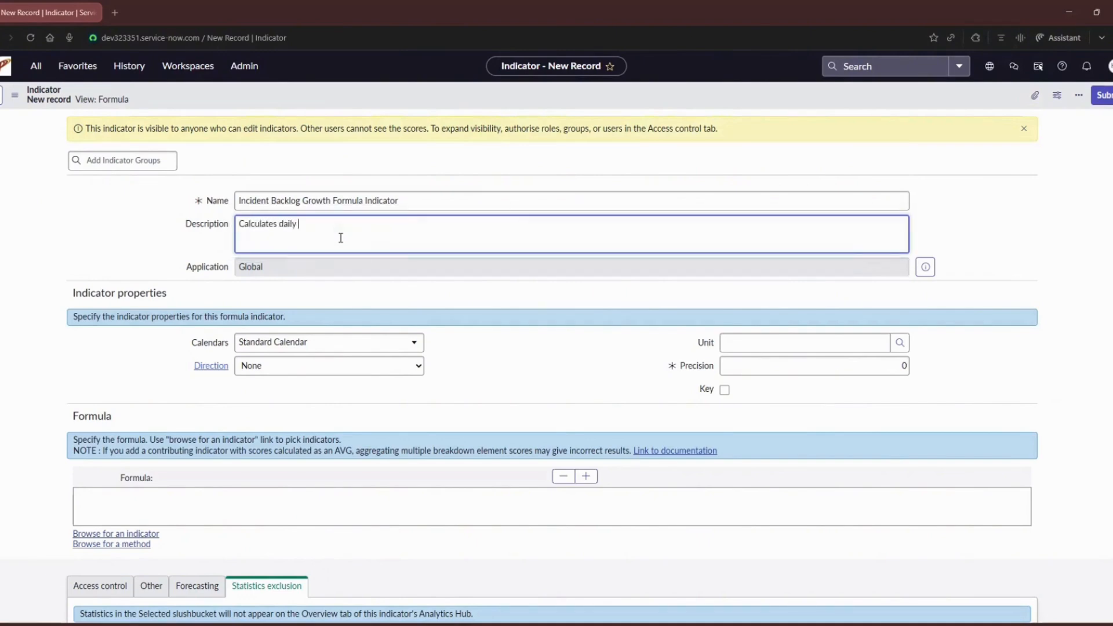
{"action": "type", "text": "as new indicator minus resolved incidents"}
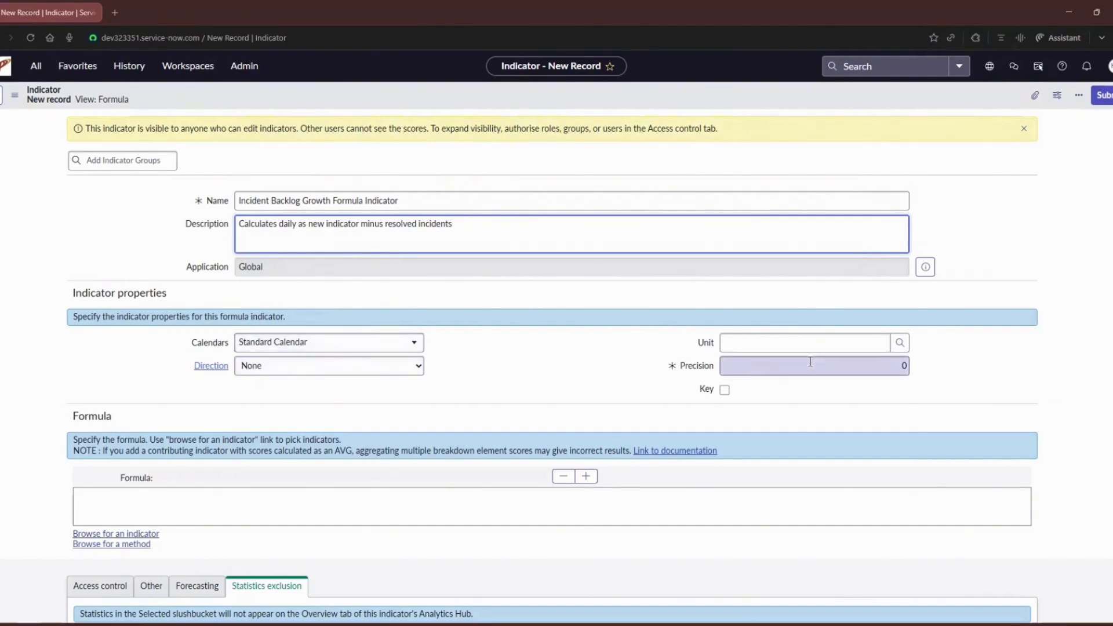
Step: Set the indicator's unit to # and its direction to Minimize
{"action": "left_click", "coordinate": [730, 344]}
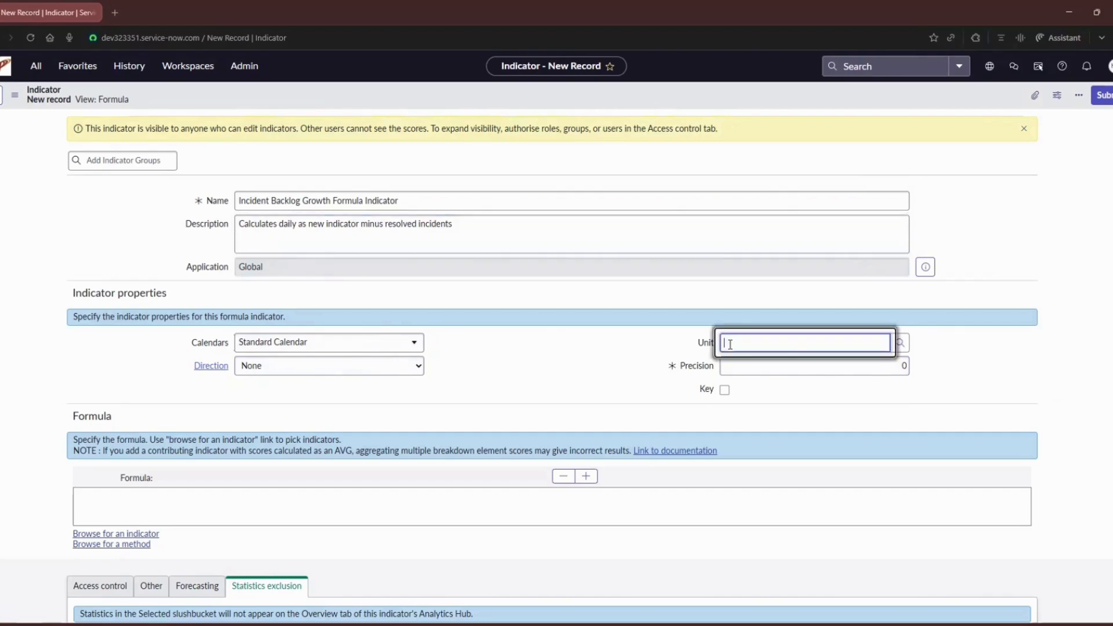
{"action": "type", "text": "#"}
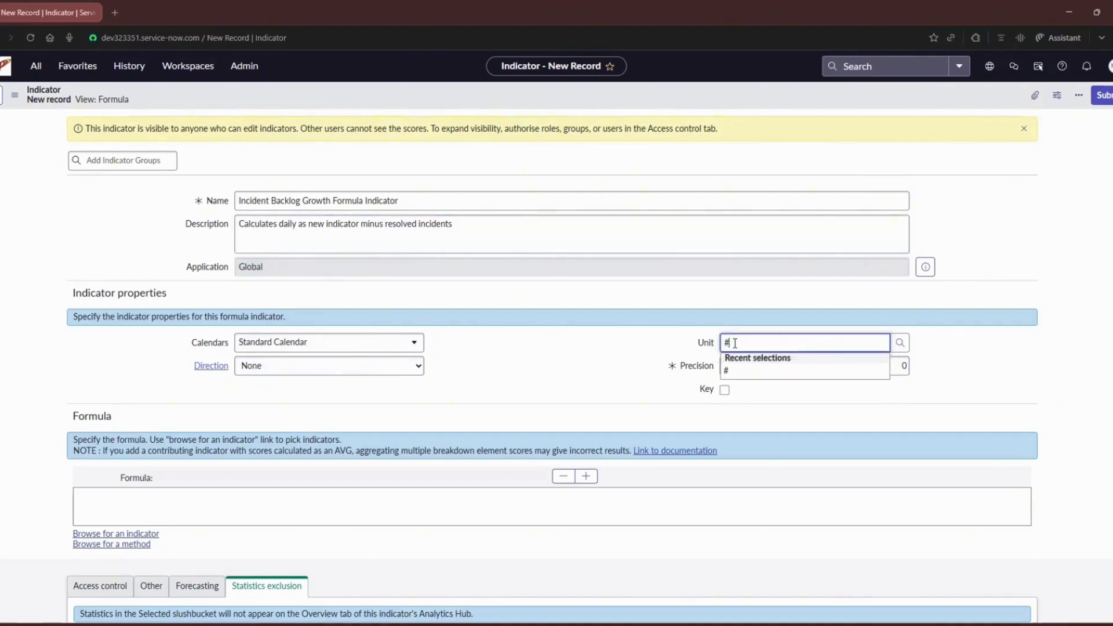
{"action": "left_click", "coordinate": [726, 371]}
{"action": "left_click", "coordinate": [375, 377]}
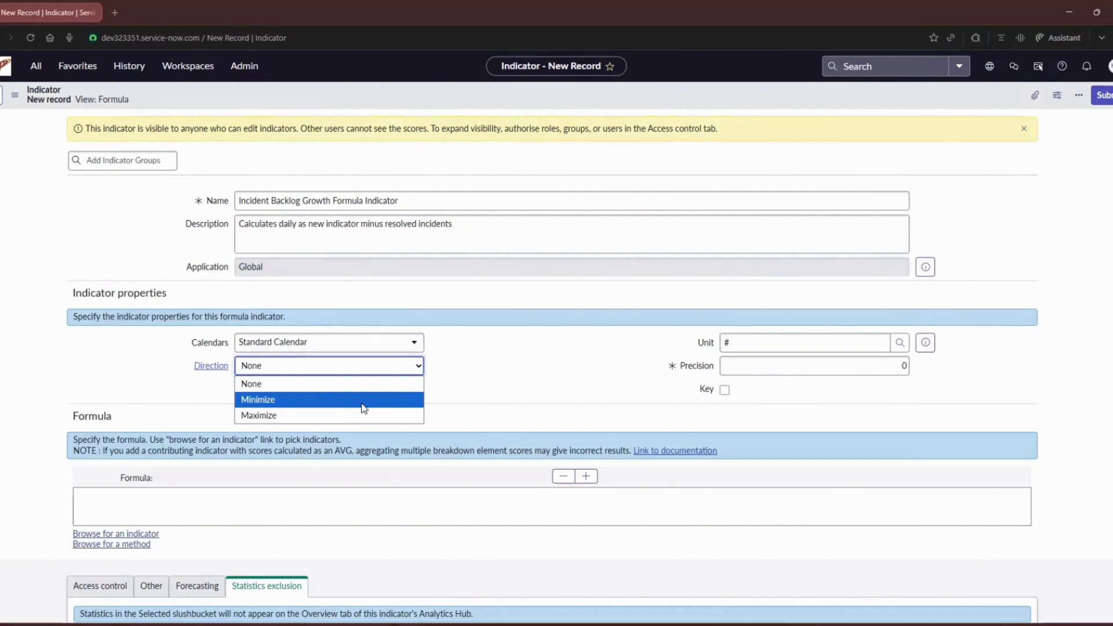
{"action": "left_click", "coordinate": [363, 400]}
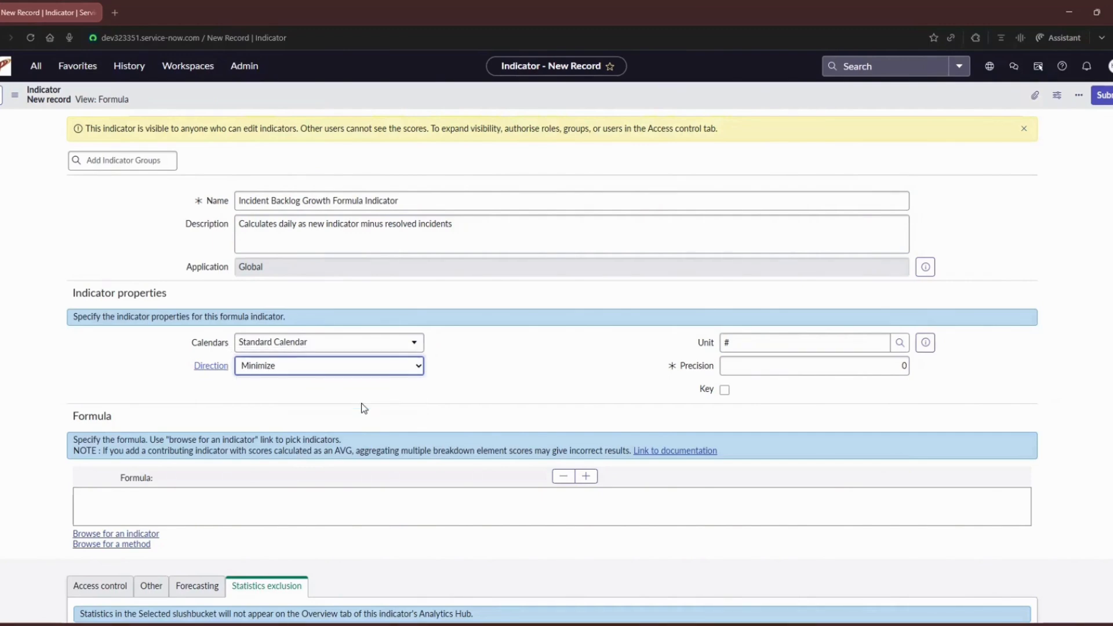
Step: Browse for the indicator "Number of new incidents" and insert it into the empty formula
{"action": "scroll", "coordinate": [360, 402], "scroll_direction": "down", "scroll_amount": 3}
{"action": "left_click", "coordinate": [174, 343]}
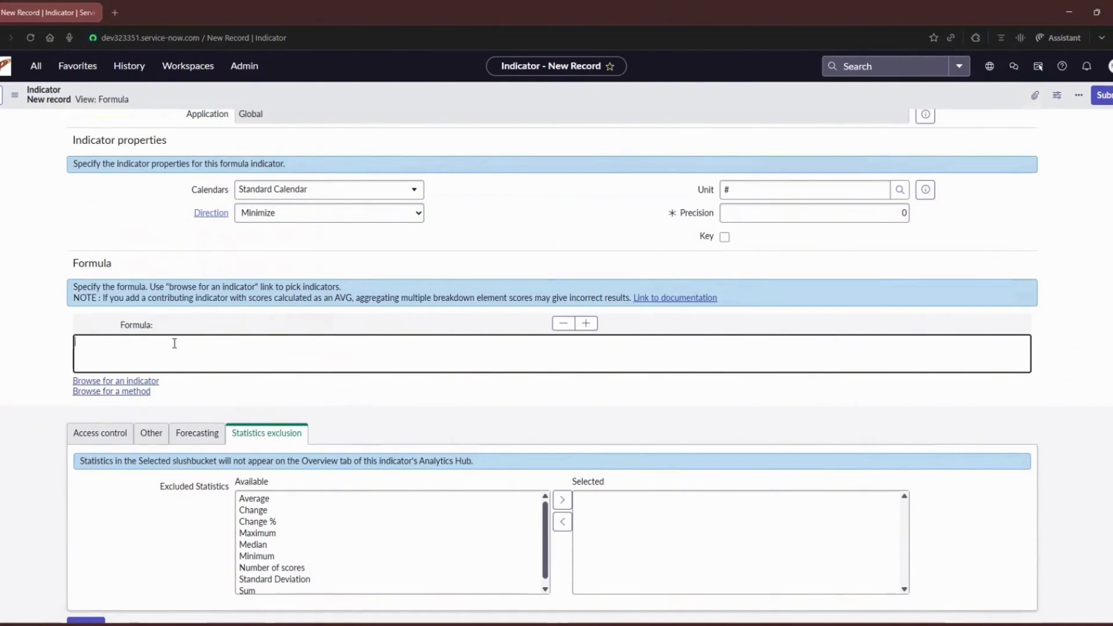
{"action": "left_click", "coordinate": [152, 382]}
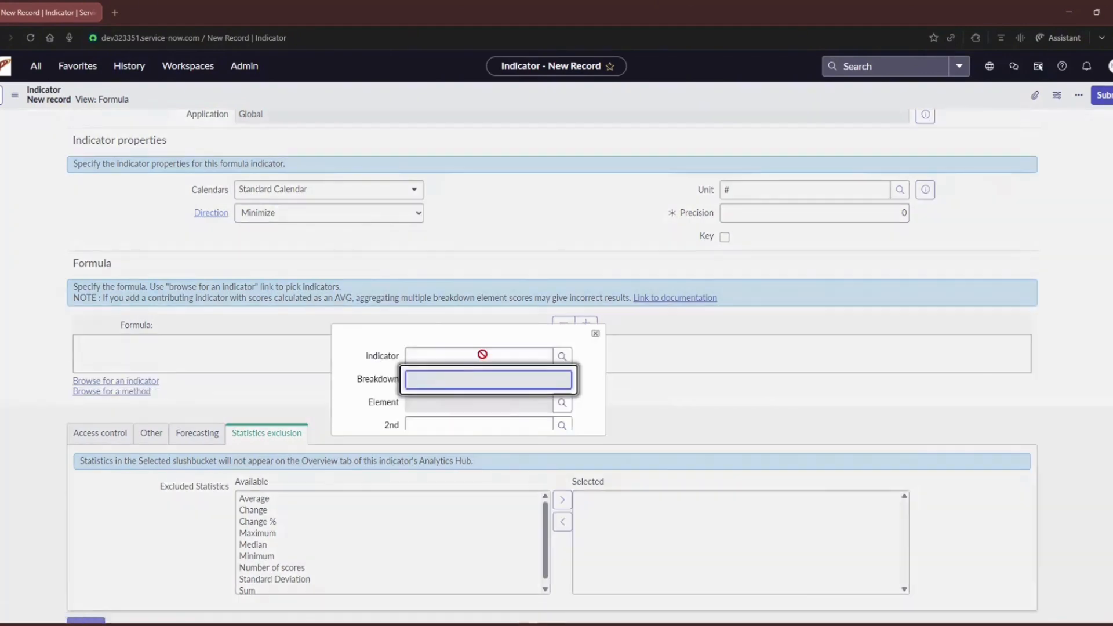
{"action": "type", "text": "Num"}
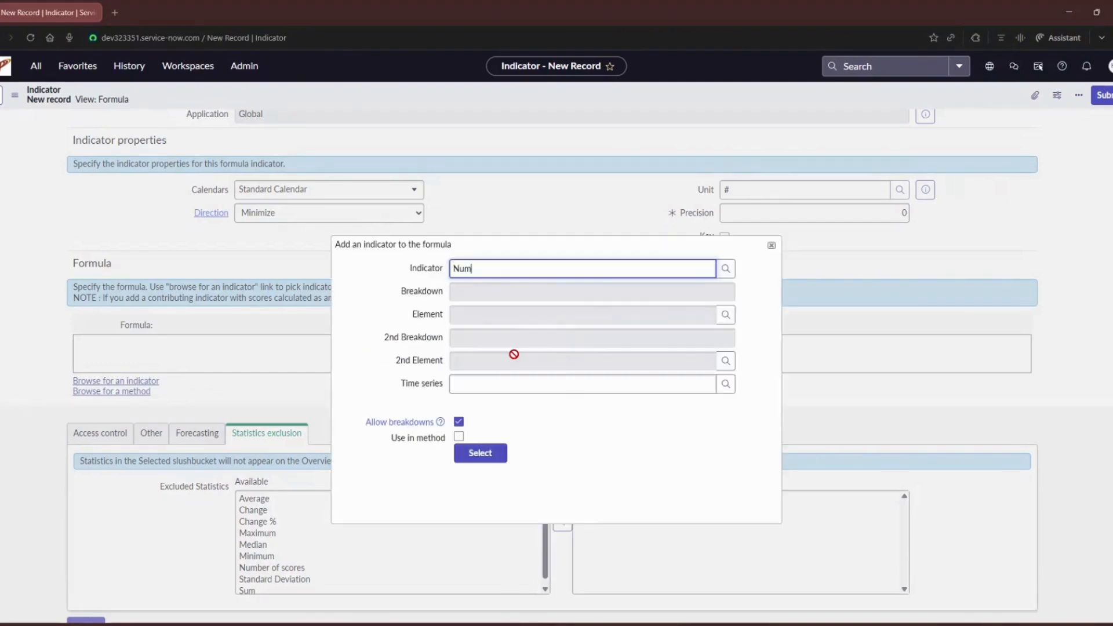
{"action": "type", "text": "ber of"}
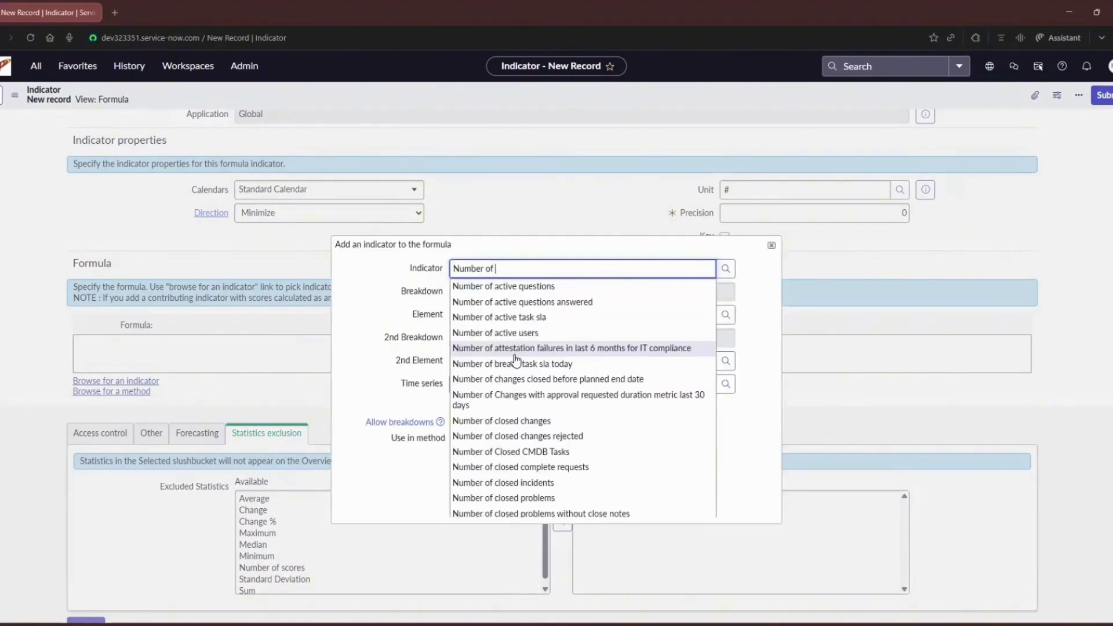
{"action": "type", "text": " new in"}
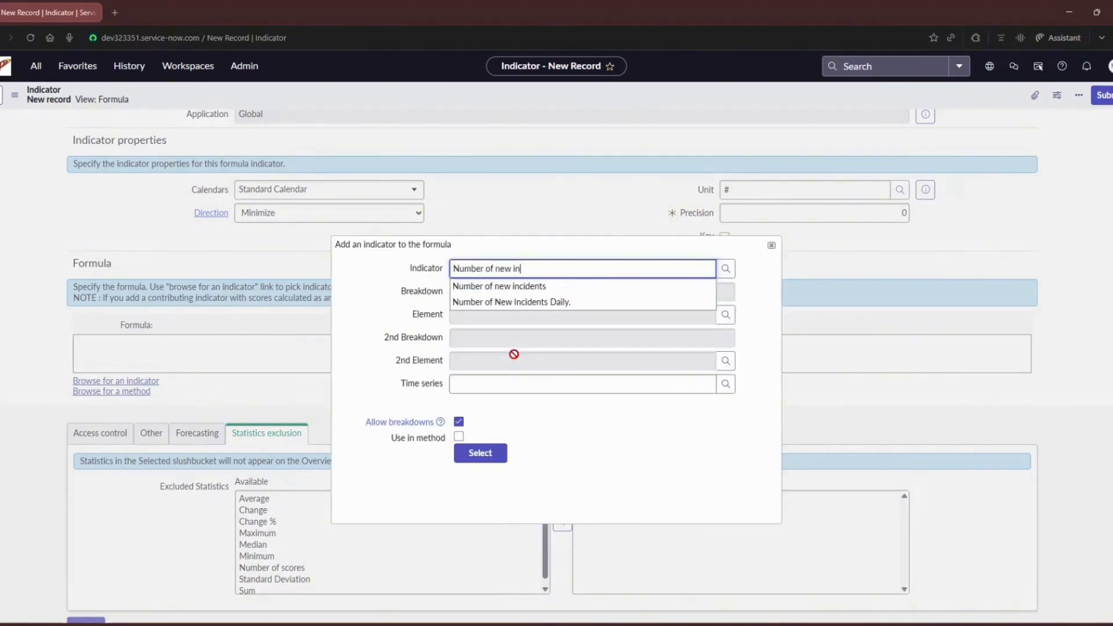
{"action": "left_click", "coordinate": [561, 291]}
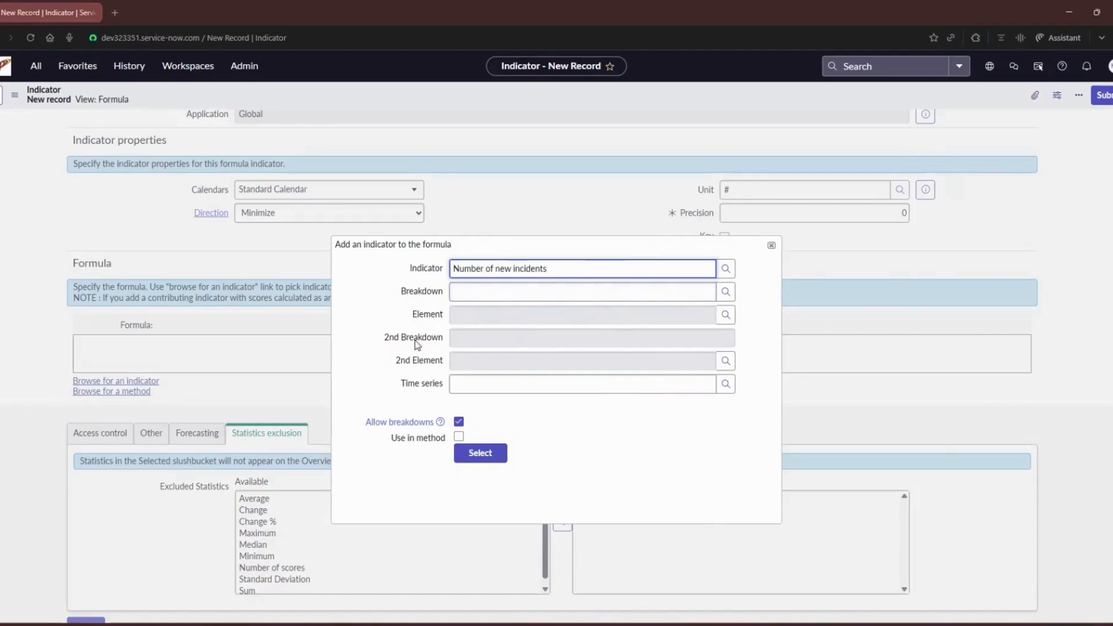
{"action": "left_click", "coordinate": [501, 458]}
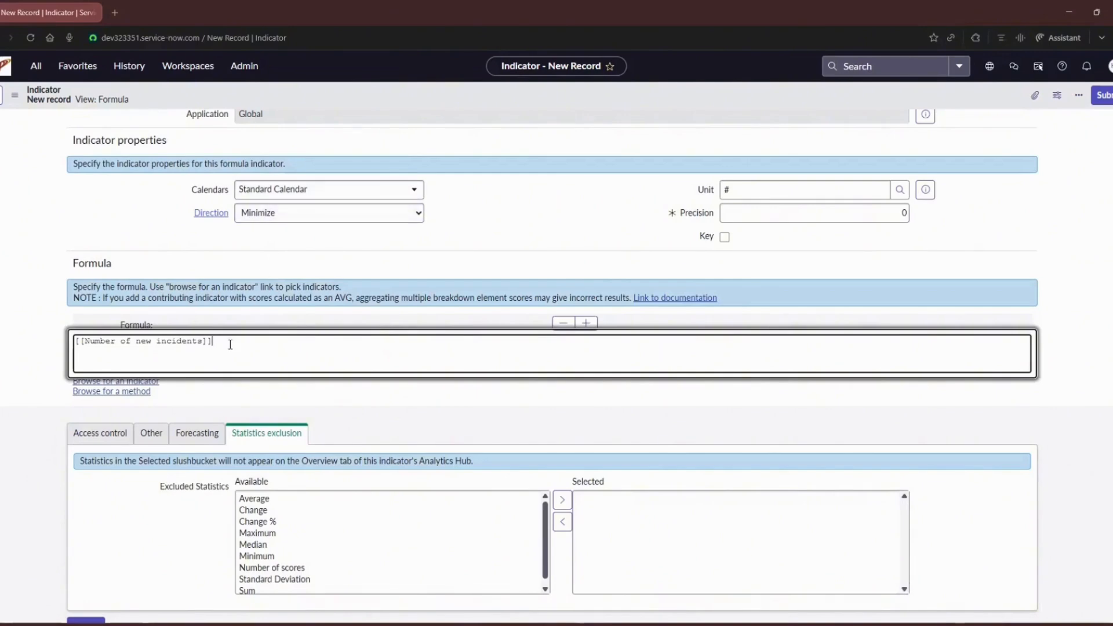
{"action": "triple_click", "coordinate": [189, 337]}
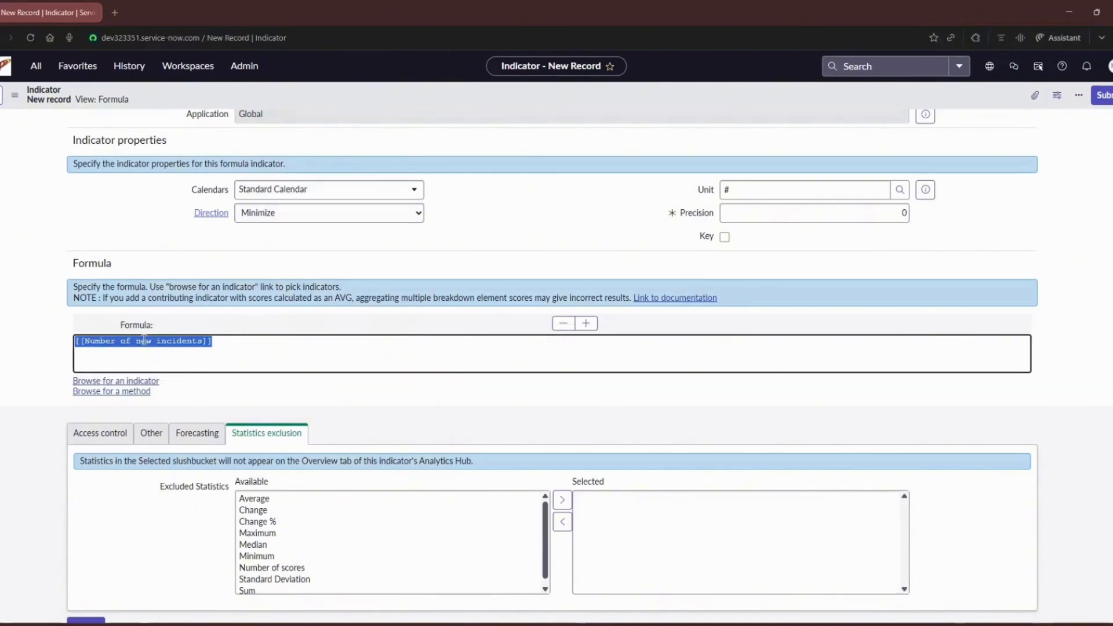
{"action": "left_click", "coordinate": [226, 344]}
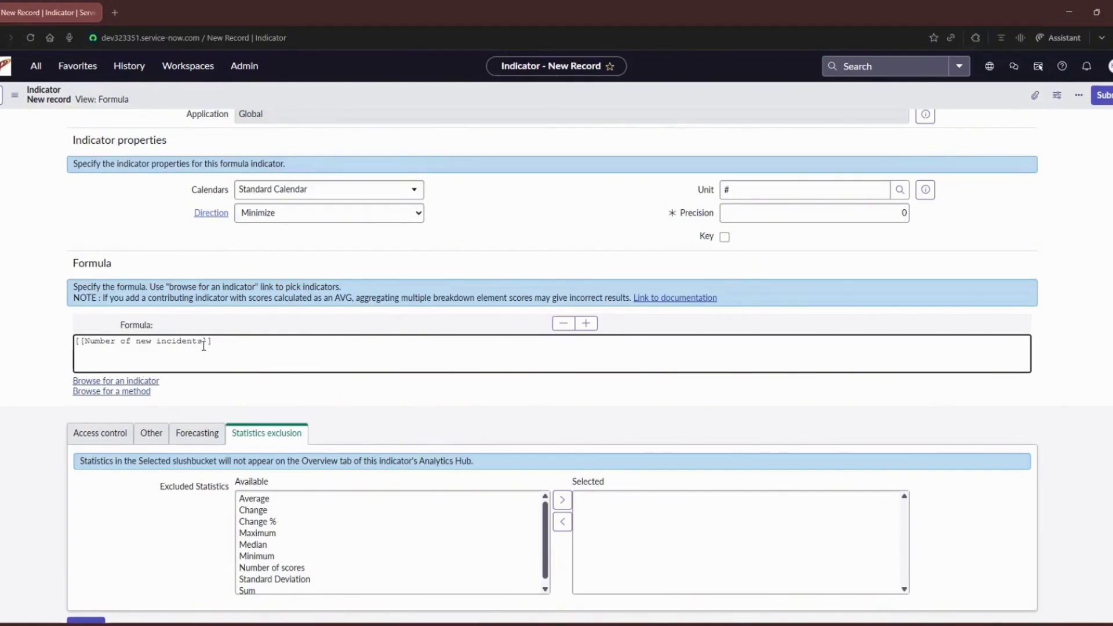
{"action": "left_click", "coordinate": [203, 344]}
{"action": "type", "text": ":Priority"}
{"action": "key", "text": "BackSpace"}
{"action": "key", "text": "BackSpace"}
{"action": "key", "text": "BackSpace"}
{"action": "key", "text": "BackSpace"}
{"action": "key", "text": "BackSpace"}
{"action": "key", "text": "BackSpace"}
{"action": "key", "text": "BackSpace"}
{"action": "key", "text": "BackSpace"}
{"action": "key", "text": "BackSpace"}
Step: Correct the description to "Calculates daily as new incidents minus resolved incidents"
{"action": "scroll", "coordinate": [253, 347], "scroll_direction": "up", "scroll_amount": 3}
{"action": "left_click", "coordinate": [367, 231]}
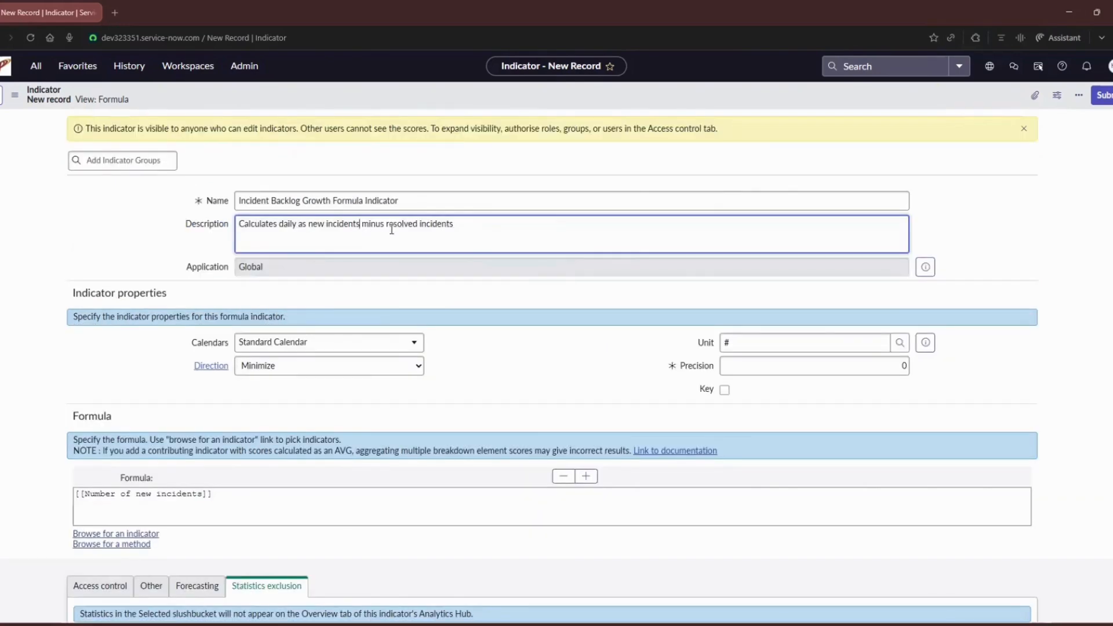
Step: Add a minus sign after the formula's first term and insert the indicator "Number of resolved incidents" as the subtracted term
{"action": "scroll", "coordinate": [392, 230], "scroll_direction": "down", "scroll_amount": 3}
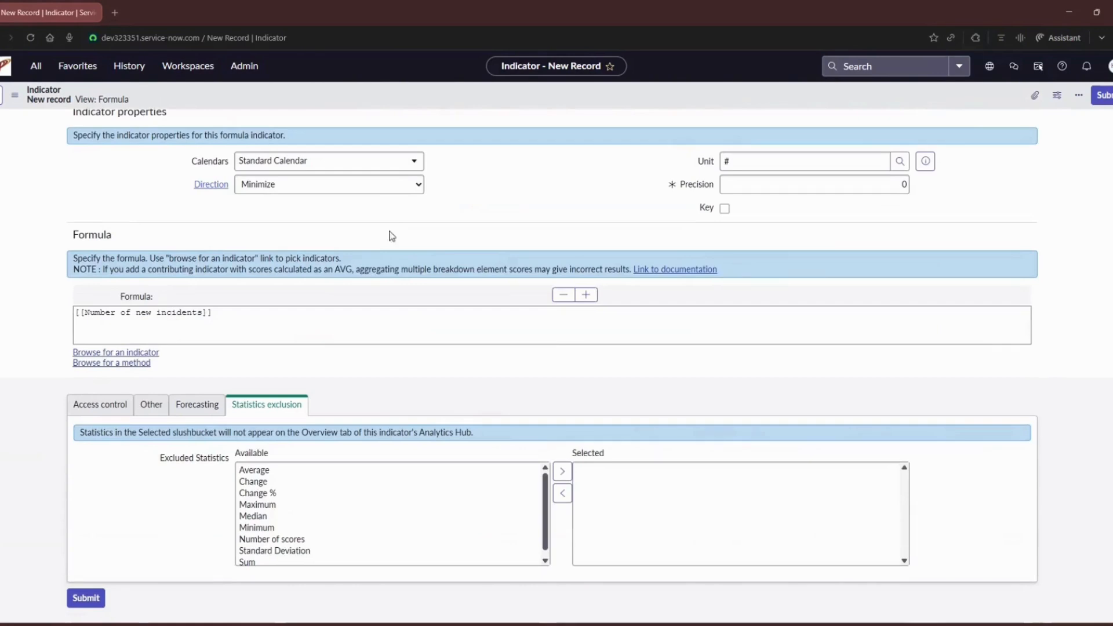
{"action": "left_click", "coordinate": [305, 311]}
{"action": "type", "text": "-"}
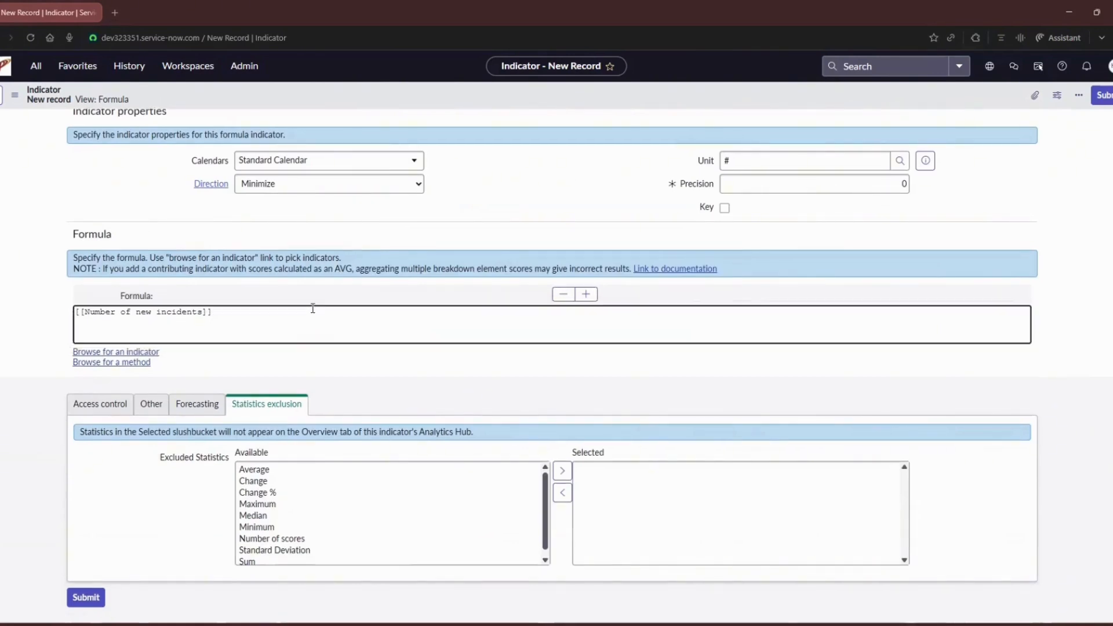
{"action": "left_click", "coordinate": [133, 353]}
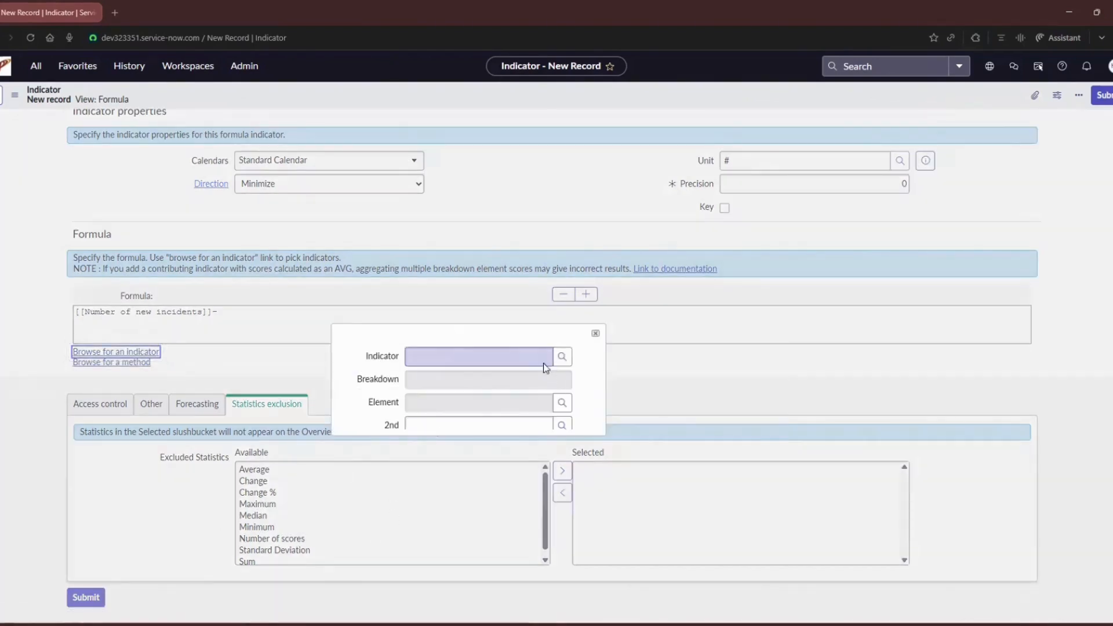
{"action": "type", "text": "Number"}
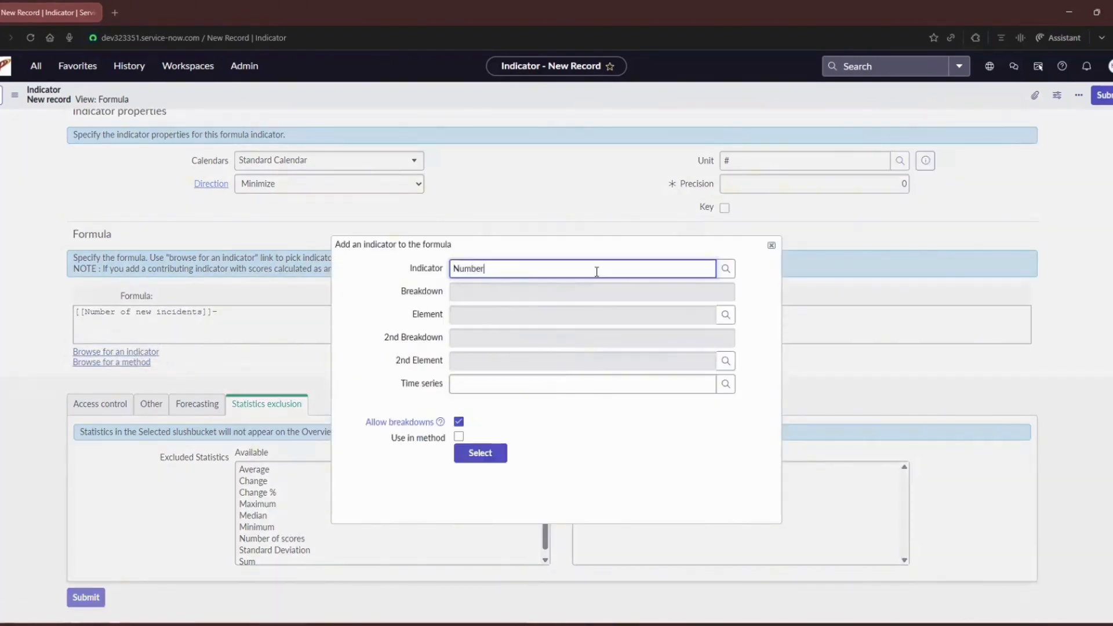
{"action": "type", "text": " of resolved"}
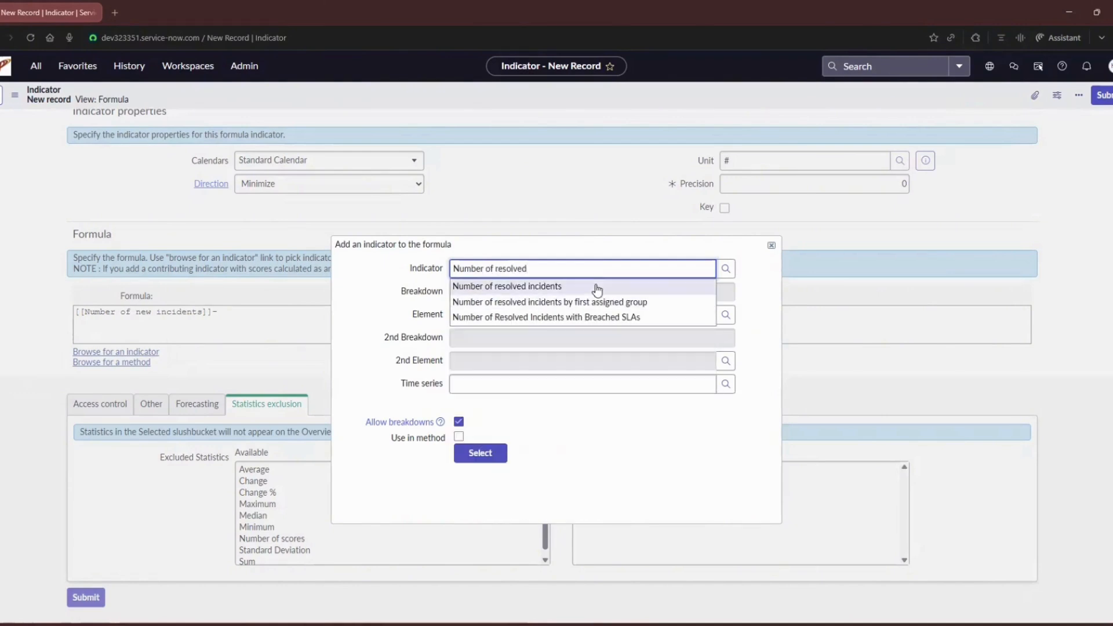
{"action": "left_click", "coordinate": [597, 286]}
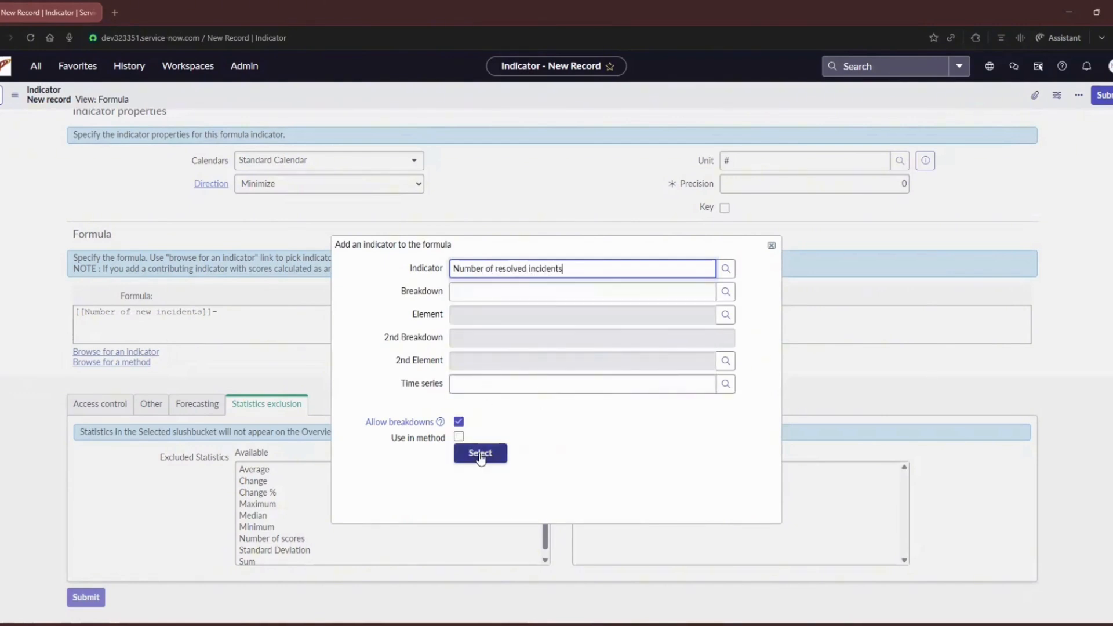
{"action": "left_click", "coordinate": [480, 453]}
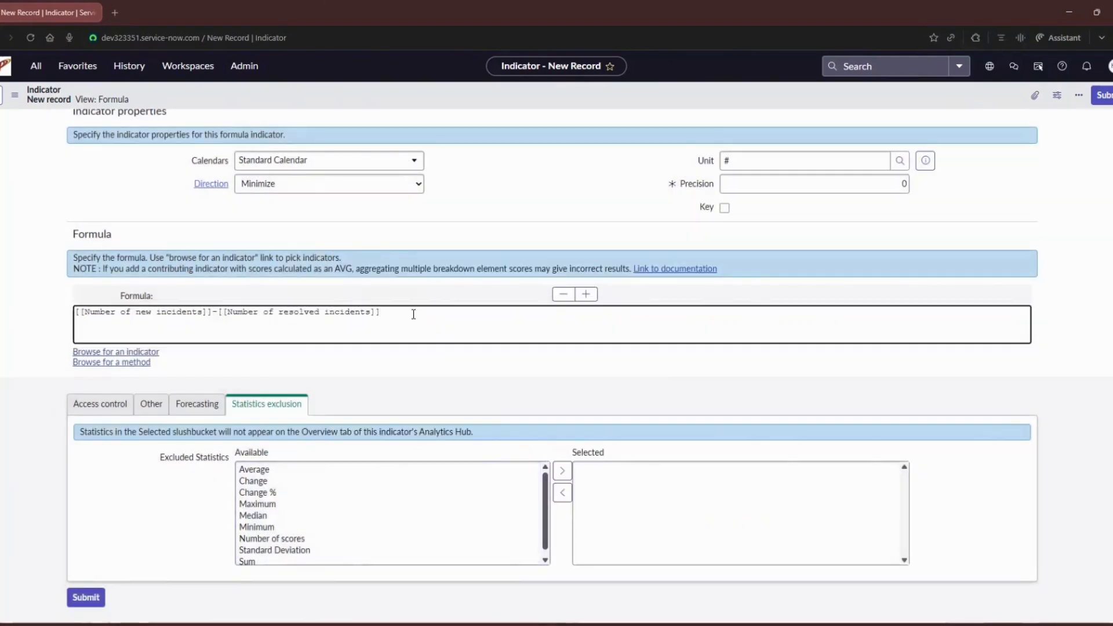
Step: Check the completed formula and the indicator's name, and save the new record without leaving it
{"action": "left_click_drag", "start_coordinate": [412, 314], "coordinate": [14, 305]}
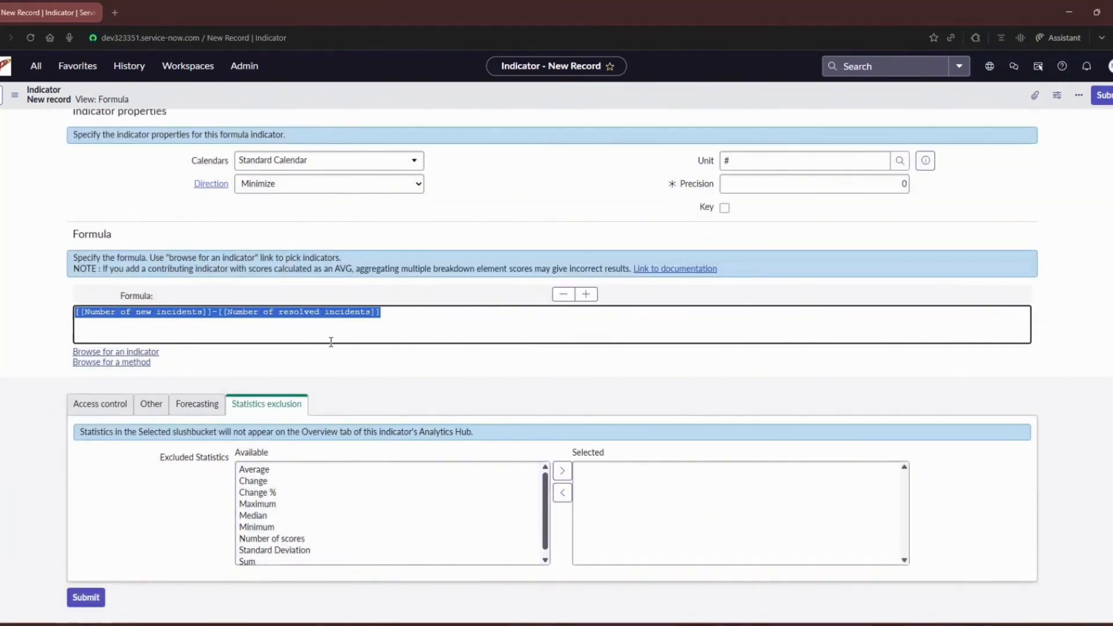
{"action": "scroll", "coordinate": [342, 350], "scroll_direction": "up", "scroll_amount": 3}
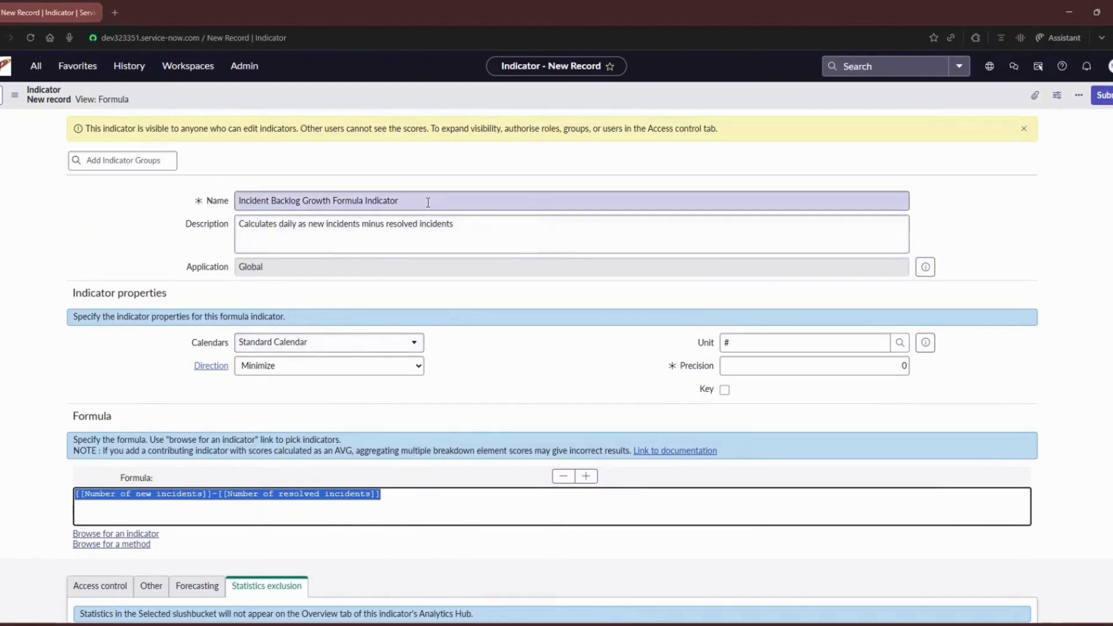
{"action": "left_click_drag", "start_coordinate": [427, 203], "coordinate": [237, 201]}
{"action": "left_click", "coordinate": [521, 313]}
{"action": "scroll", "coordinate": [522, 314], "scroll_direction": "down", "scroll_amount": 2}
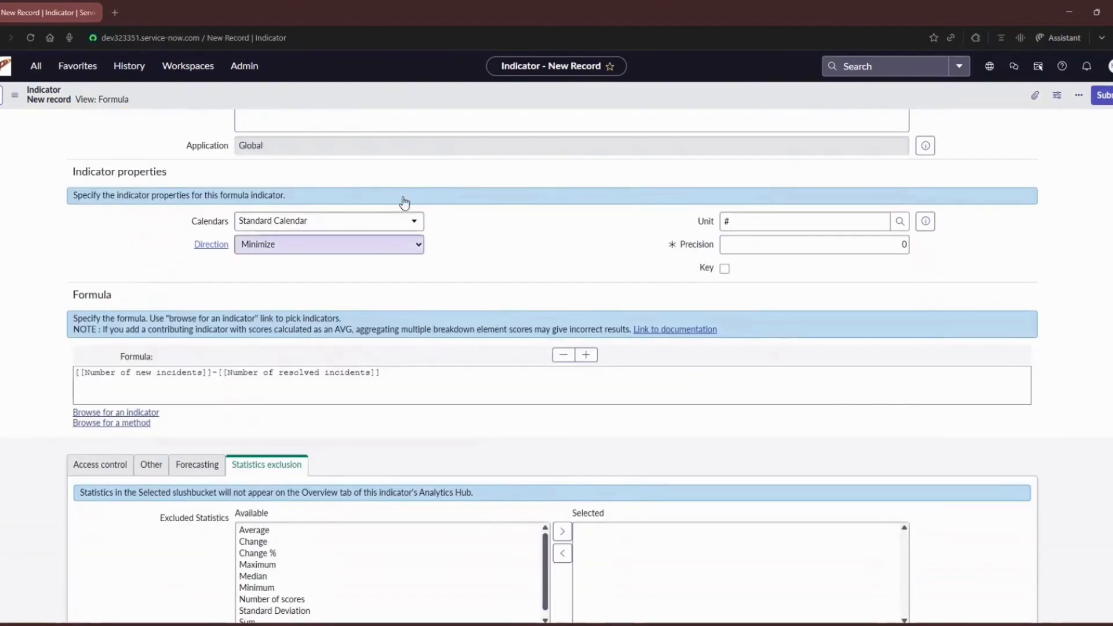
{"action": "right_click", "coordinate": [422, 107]}
{"action": "left_click", "coordinate": [429, 109]}
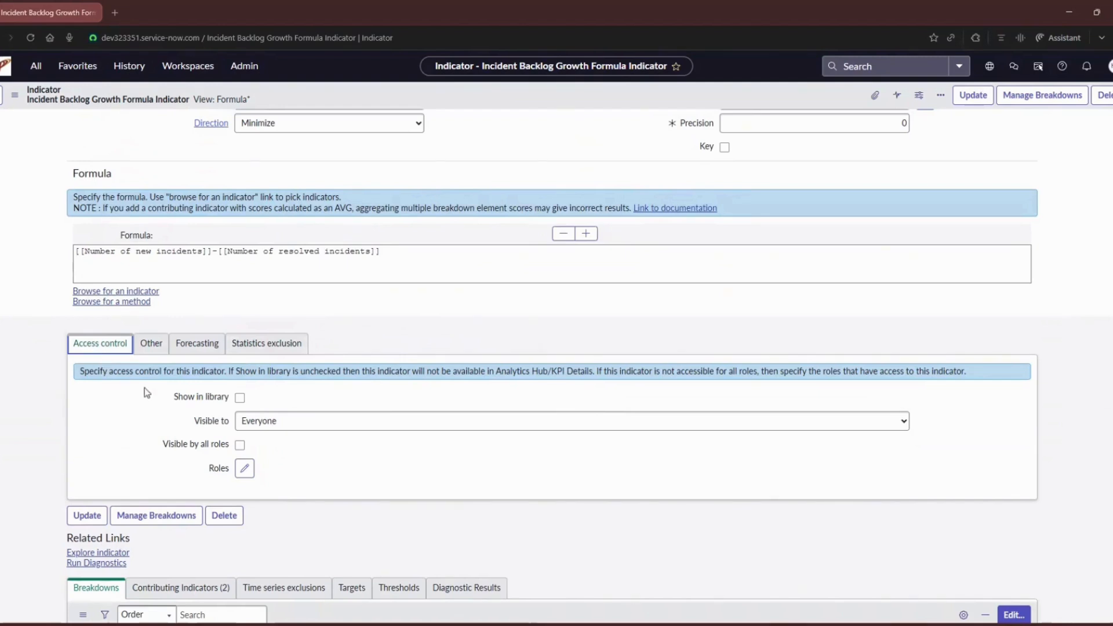
Step: Review the formula indicator's Other, Forecasting and Statistics exclusion settings
{"action": "left_click", "coordinate": [156, 351]}
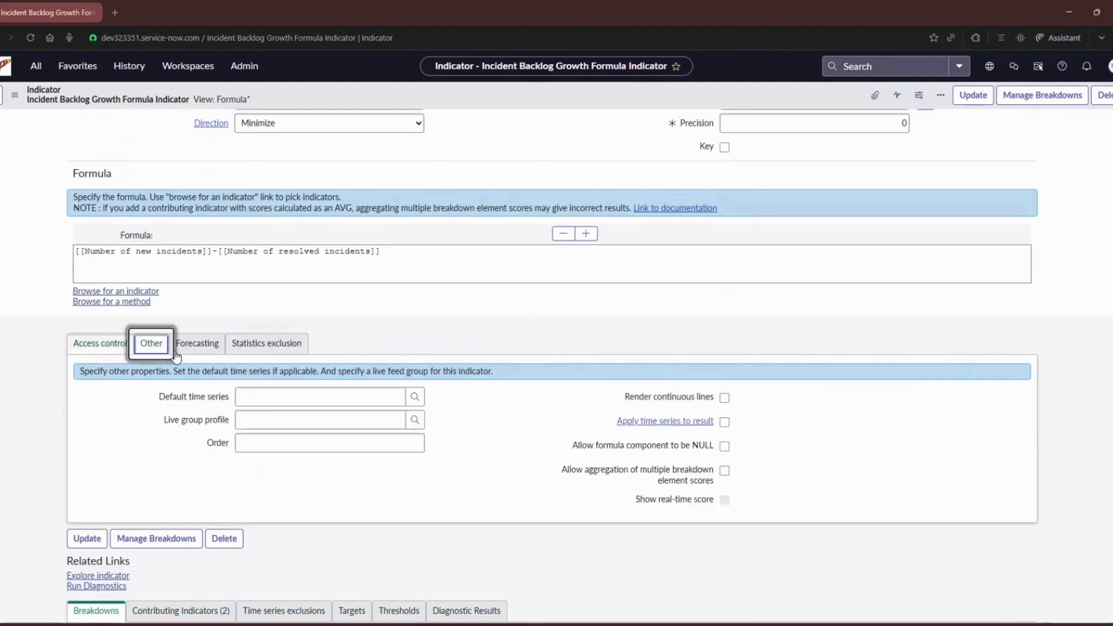
{"action": "left_click", "coordinate": [202, 351]}
{"action": "left_click", "coordinate": [256, 349]}
Step: Enable Show in library and Visible by all roles in the indicator's access control and save the record
{"action": "left_click", "coordinate": [100, 343]}
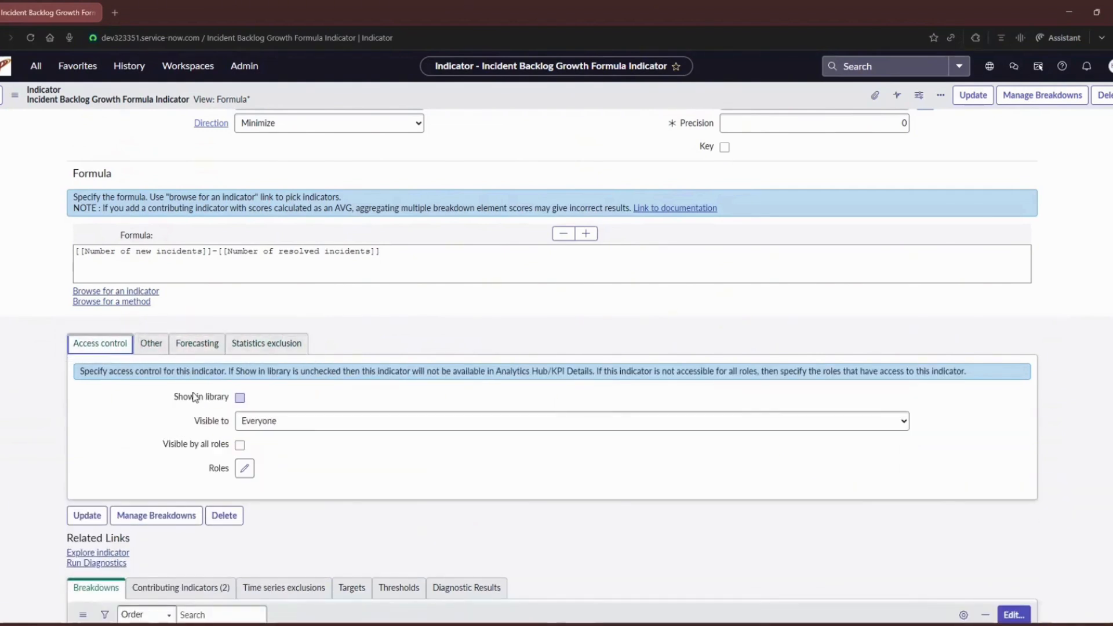
{"action": "left_click", "coordinate": [239, 398]}
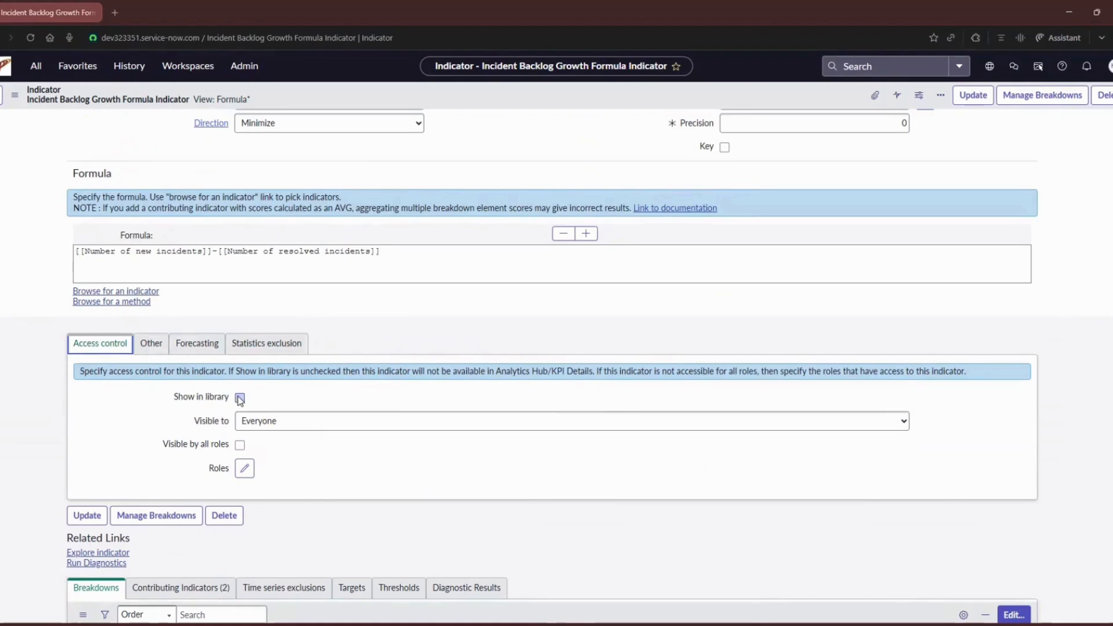
{"action": "left_click", "coordinate": [239, 445]}
{"action": "right_click", "coordinate": [406, 95]}
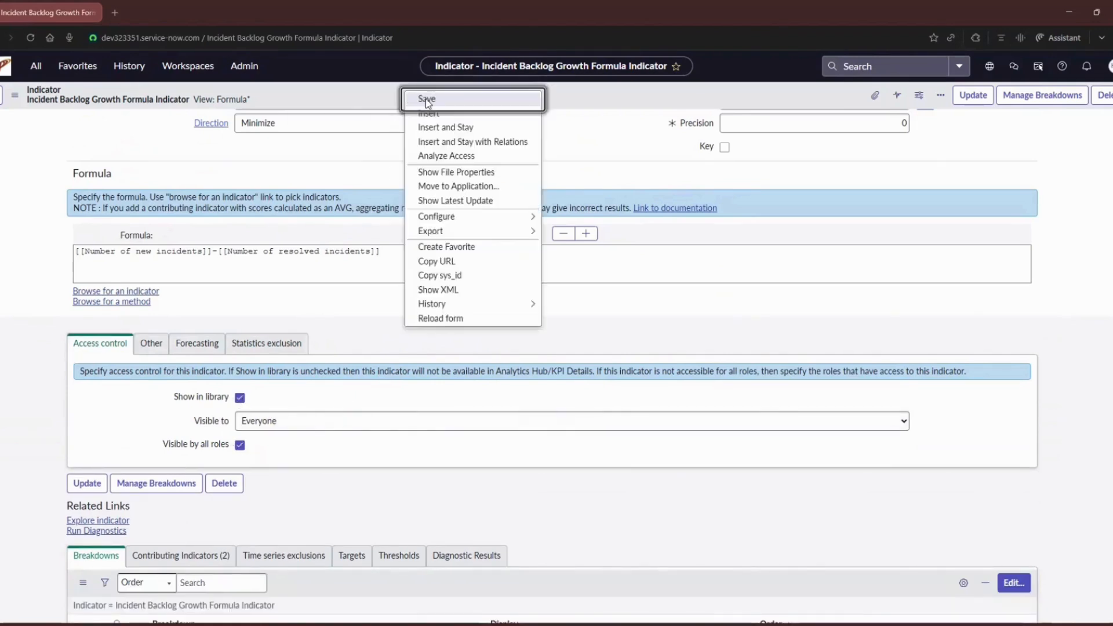
Step: Explore the saved Incident Backlog Growth formula indicator from its related links
{"action": "scroll", "coordinate": [135, 485], "scroll_direction": "up", "scroll_amount": 2}
{"action": "scroll", "coordinate": [135, 485], "scroll_direction": "down", "scroll_amount": 2}
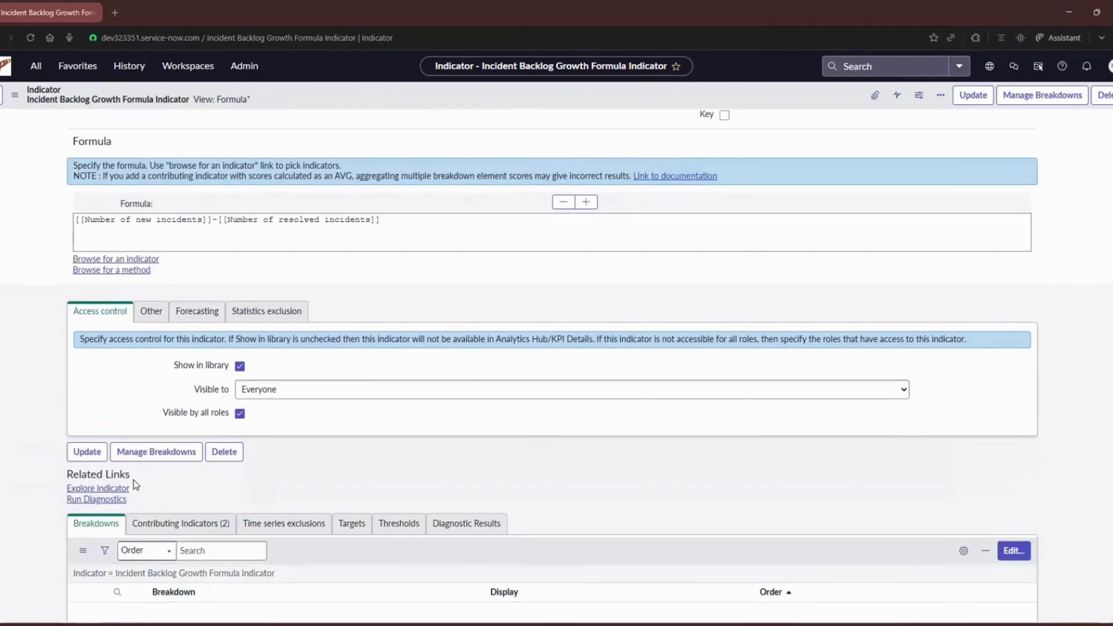
{"action": "left_click", "coordinate": [127, 488]}
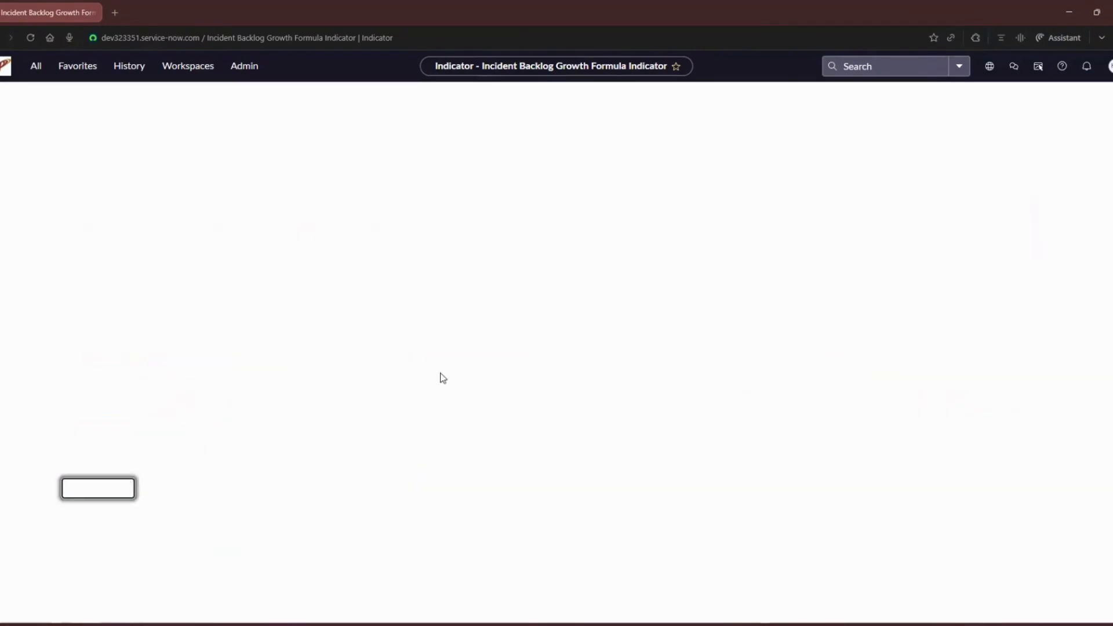